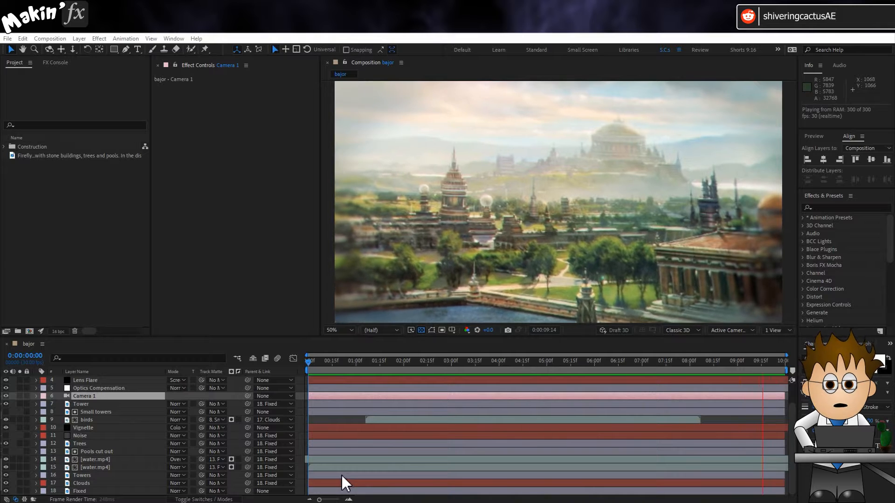
- Create a new composition from the Firefly alien city image and fit it in the viewer
{"action": "key", "text": "space"}
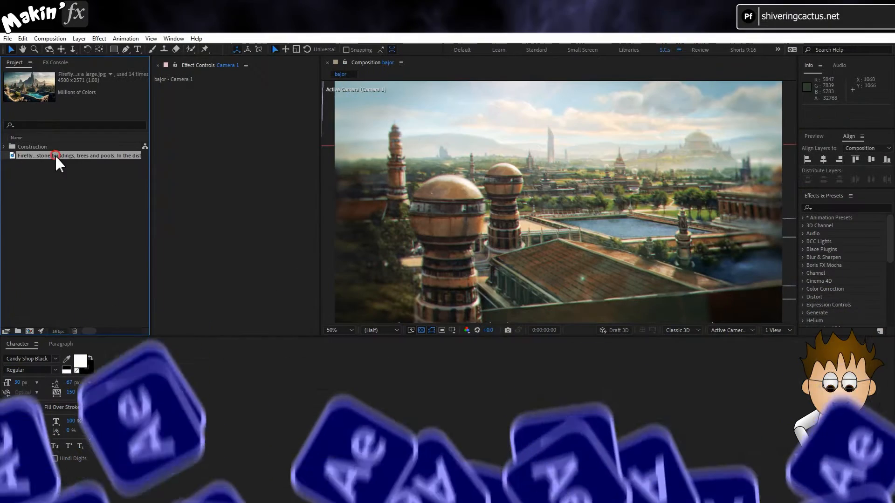
{"action": "left_click_drag", "start_coordinate": [59, 163], "coordinate": [31, 333]}
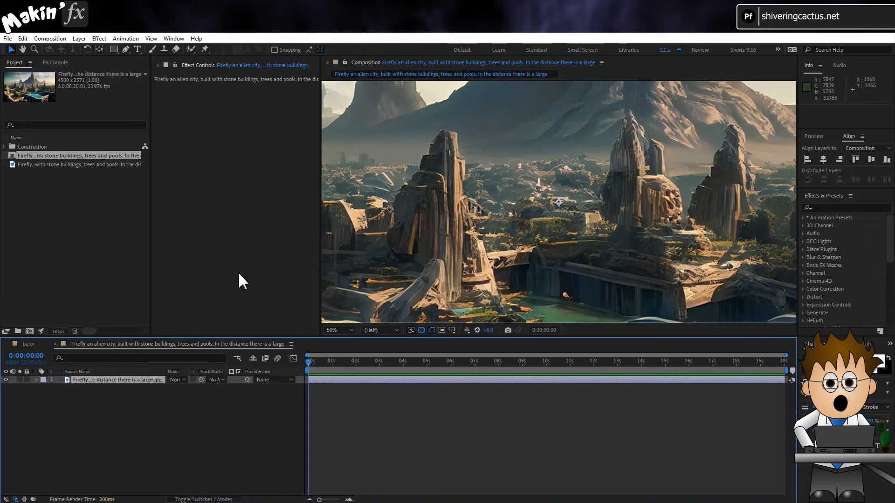
{"action": "left_click", "coordinate": [339, 330]}
{"action": "left_click", "coordinate": [350, 350]}
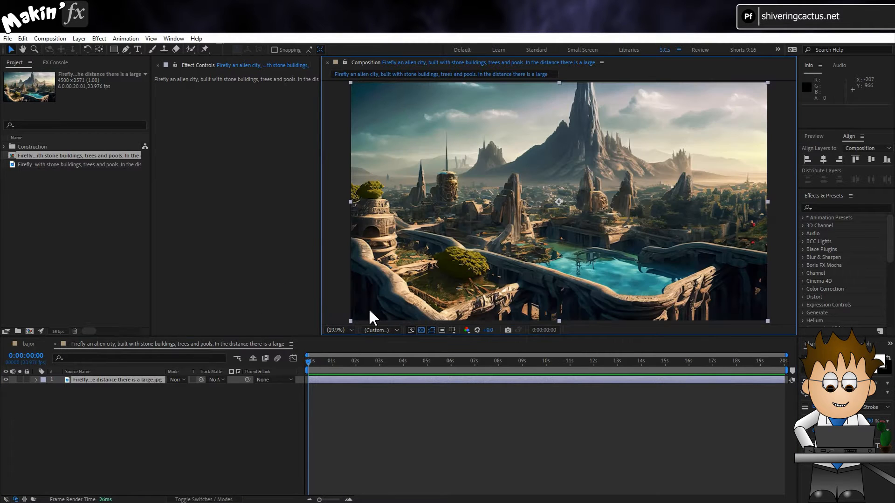
- Set the new composition's duration to 0:00:10:00 and name it Matte Painting
{"action": "left_click", "coordinate": [58, 39]}
{"action": "left_click", "coordinate": [66, 62]}
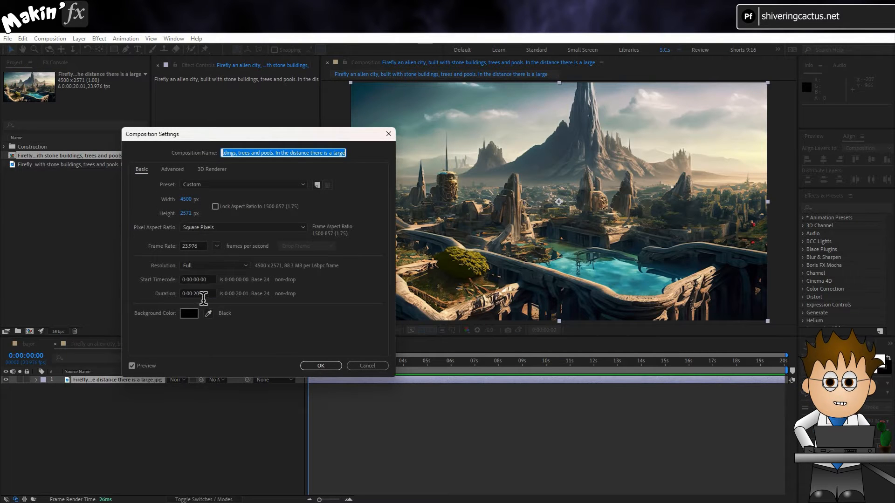
{"action": "left_click", "coordinate": [199, 294]}
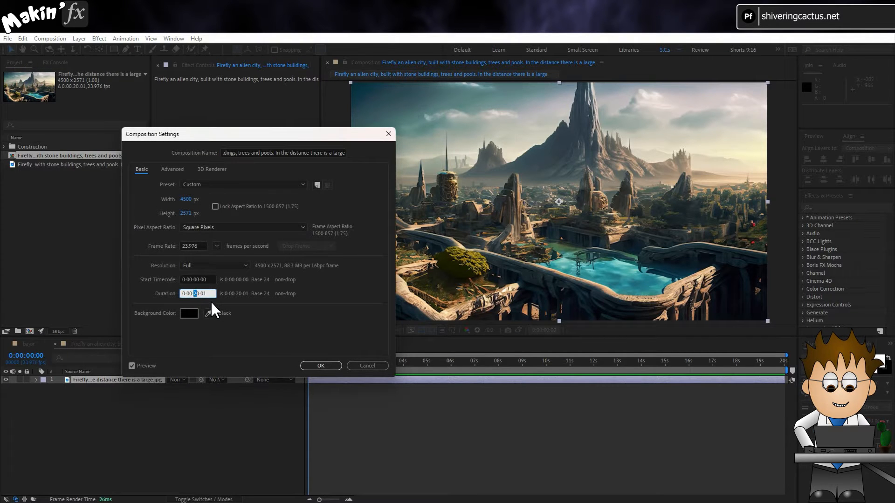
{"action": "type", "text": "Matte Painting"}
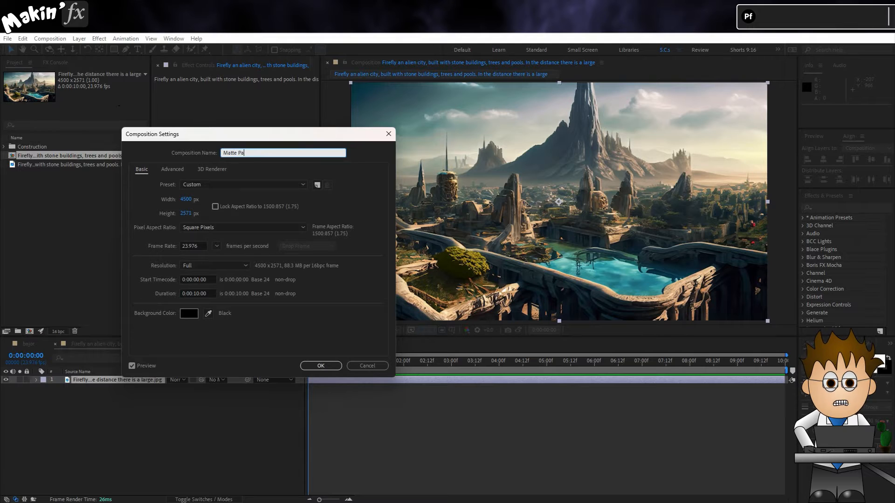
{"action": "left_click", "coordinate": [332, 368]}
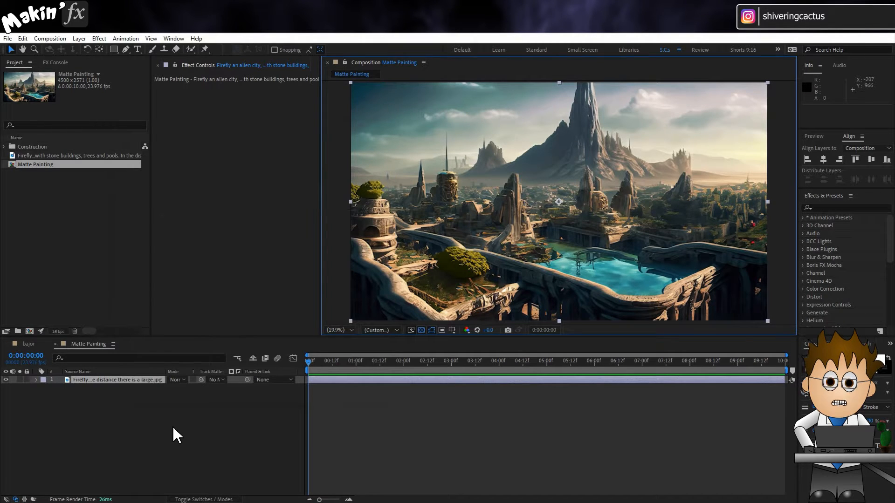
- Duplicate the city image layer and rename the upper copy Clouds
{"action": "left_click", "coordinate": [135, 384]}
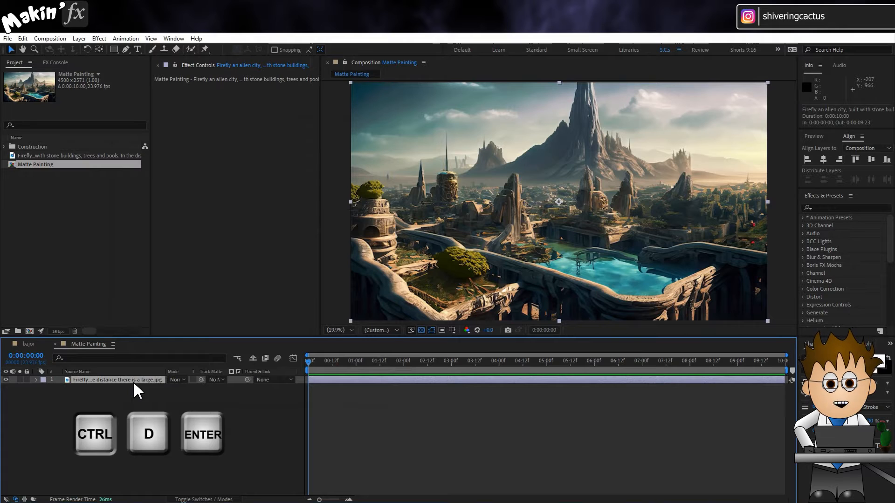
{"action": "key", "text": "ctrl+d"}
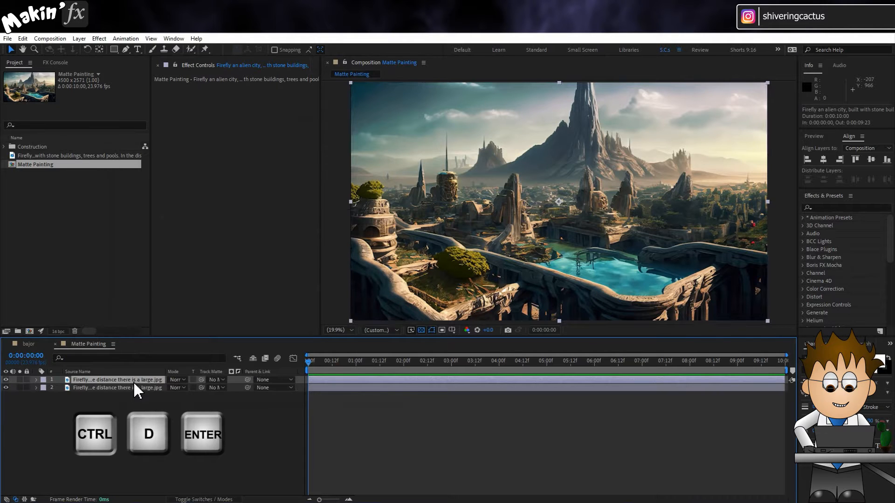
{"action": "key", "text": "Return"}
{"action": "type", "text": "Clou"}
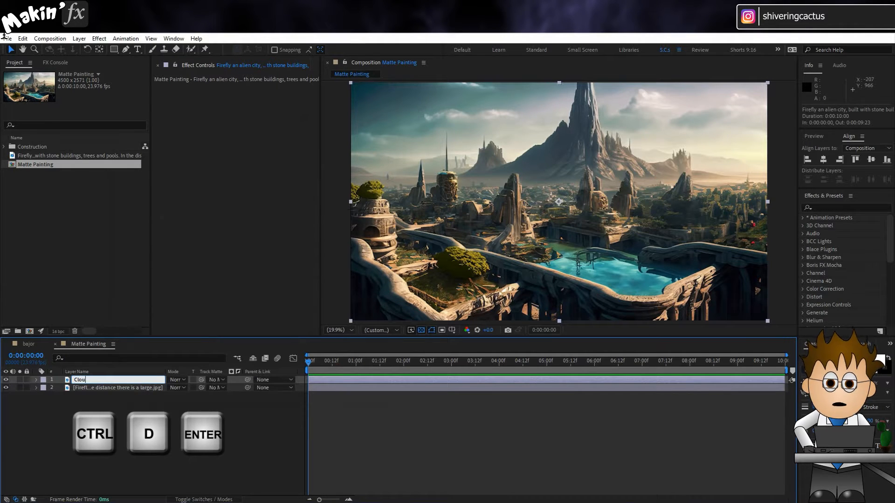
{"action": "type", "text": "ds"}
{"action": "key", "text": "Return"}
- Rename the lower city image layer Fixed BG
{"action": "left_click", "coordinate": [136, 390]}
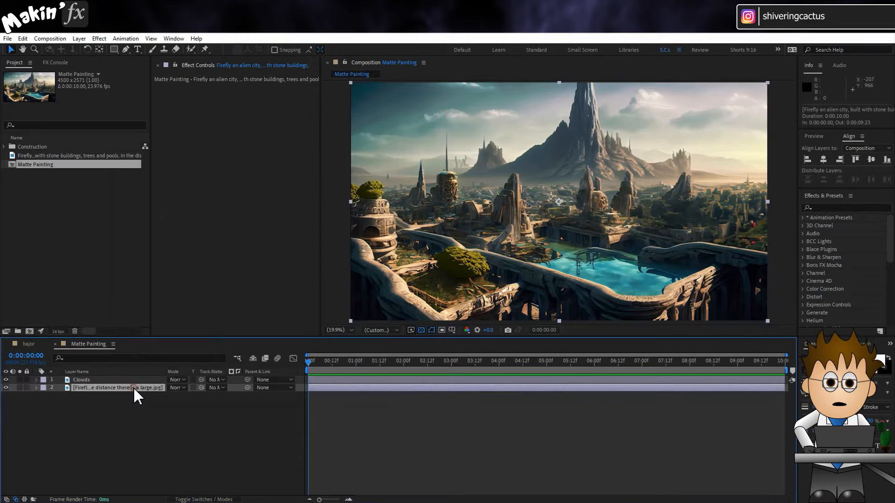
{"action": "key", "text": "Return"}
{"action": "type", "text": "Fixed"}
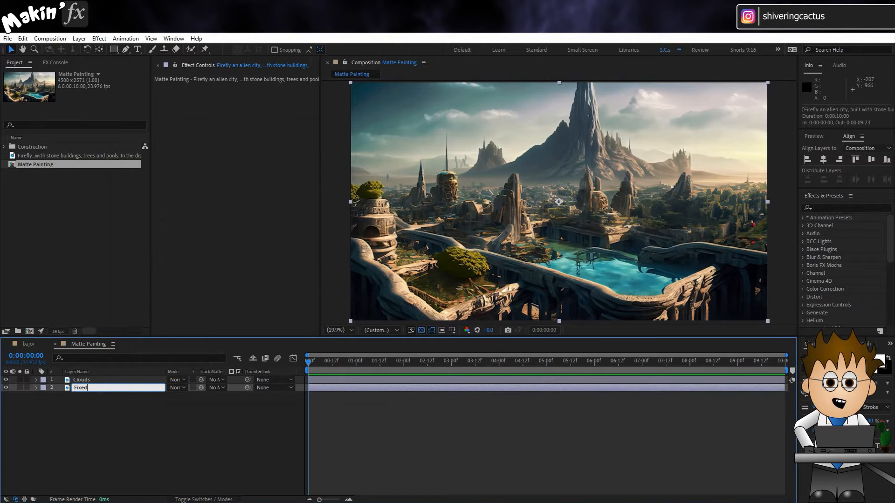
{"action": "type", "text": " BG"}
{"action": "key", "text": "Return"}
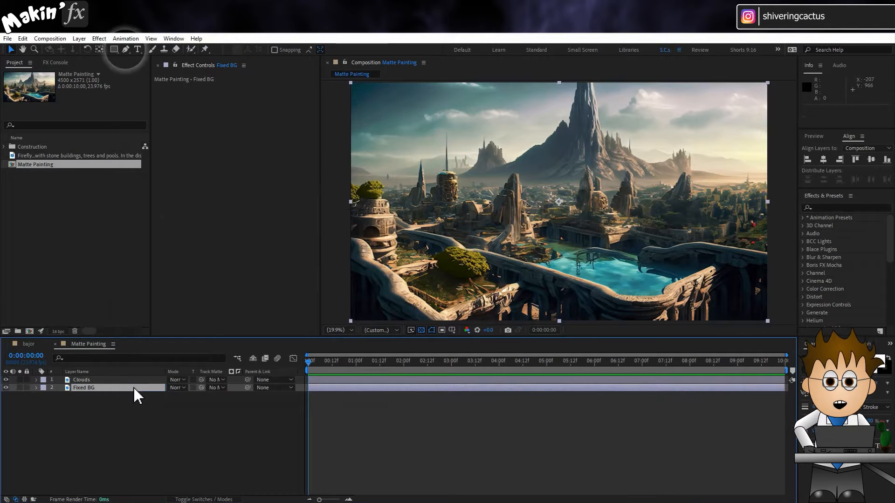
- Draw a closed Pen mask on the Clouds layer around the sky, following just above the skyline and mountain and extending beyond the frame
{"action": "left_click", "coordinate": [97, 379]}
{"action": "left_click", "coordinate": [125, 49]}
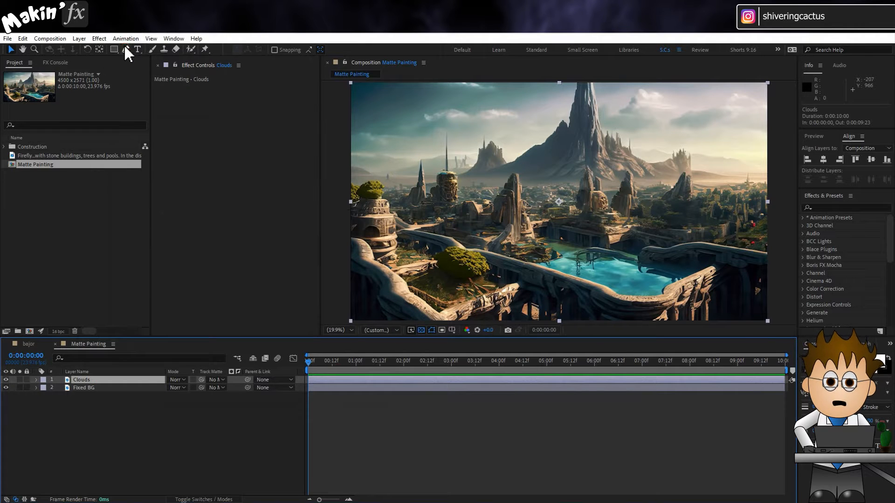
{"action": "left_click", "coordinate": [364, 158]}
{"action": "left_click", "coordinate": [385, 159]}
{"action": "left_click", "coordinate": [408, 157]}
{"action": "left_click", "coordinate": [423, 149]}
{"action": "left_click", "coordinate": [439, 138]}
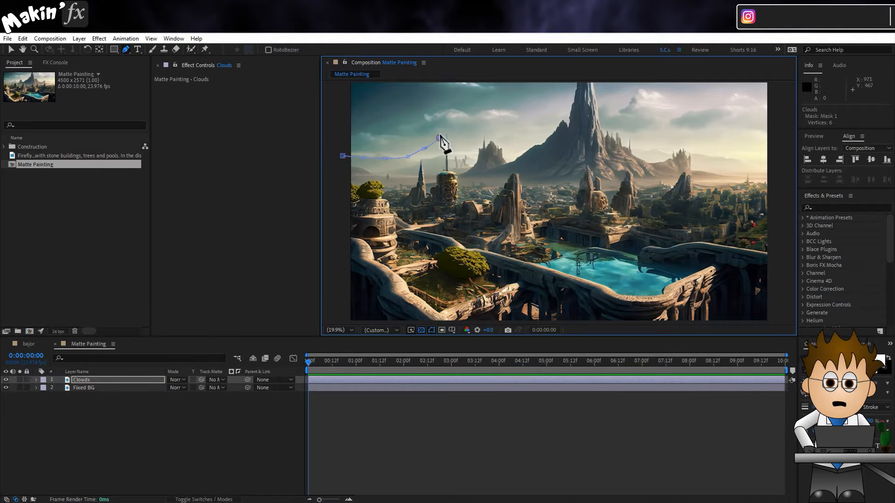
{"action": "left_click", "coordinate": [448, 124]}
{"action": "left_click", "coordinate": [458, 139]}
{"action": "left_click", "coordinate": [469, 141]}
{"action": "left_click", "coordinate": [482, 126]}
{"action": "left_click", "coordinate": [507, 142]}
{"action": "left_click", "coordinate": [523, 144]}
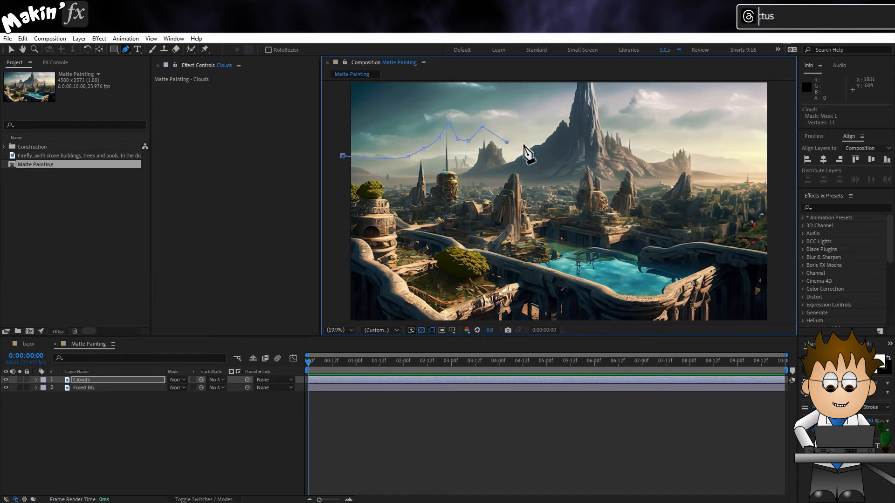
{"action": "left_click", "coordinate": [545, 126]}
{"action": "left_click", "coordinate": [551, 106]}
{"action": "left_click_drag", "start_coordinate": [566, 86], "coordinate": [550, 130]}
{"action": "left_click", "coordinate": [547, 115]}
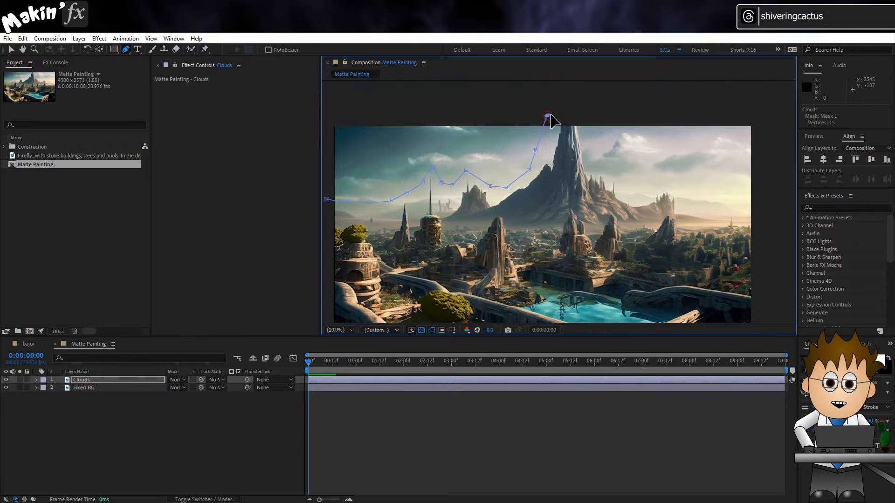
{"action": "left_click", "coordinate": [588, 111]}
{"action": "left_click", "coordinate": [596, 149]}
{"action": "left_click", "coordinate": [624, 178]}
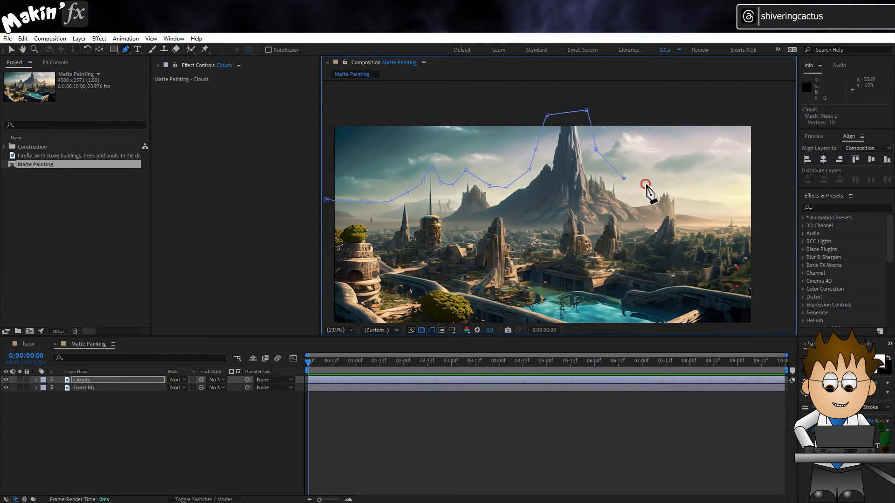
{"action": "left_click", "coordinate": [646, 184]}
{"action": "left_click", "coordinate": [705, 190]}
{"action": "left_click", "coordinate": [738, 196]}
{"action": "left_click", "coordinate": [767, 199]}
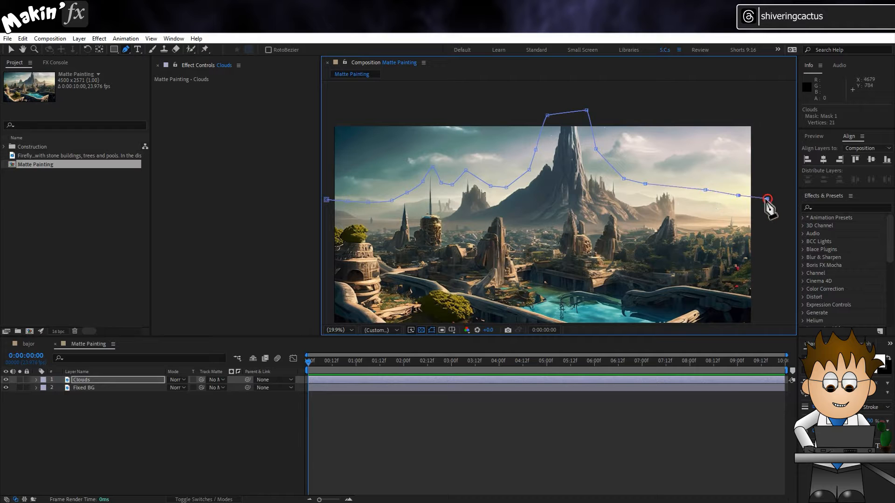
{"action": "key", "text": "comma"}
{"action": "left_click", "coordinate": [669, 134]}
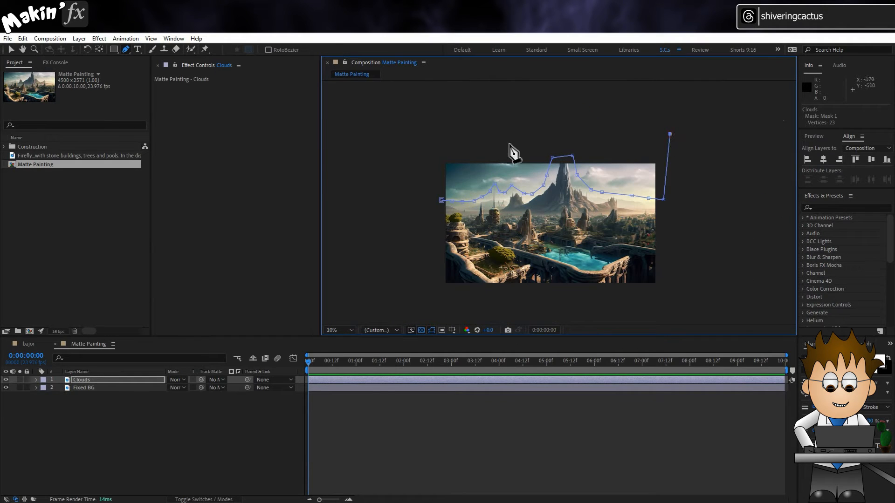
{"action": "left_click", "coordinate": [425, 128]}
{"action": "left_click", "coordinate": [421, 200]}
{"action": "left_click", "coordinate": [442, 199]}
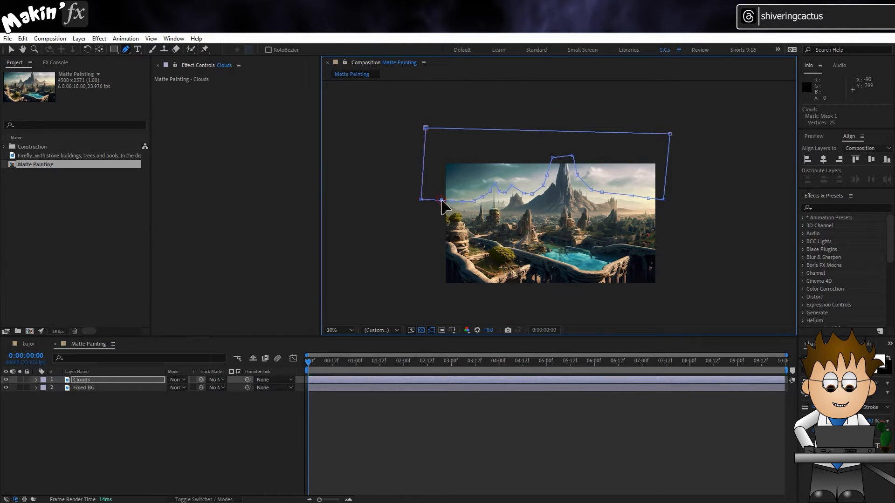
- Duplicate the masked Clouds layer and rename the copy Towers
{"action": "left_click", "coordinate": [340, 330]}
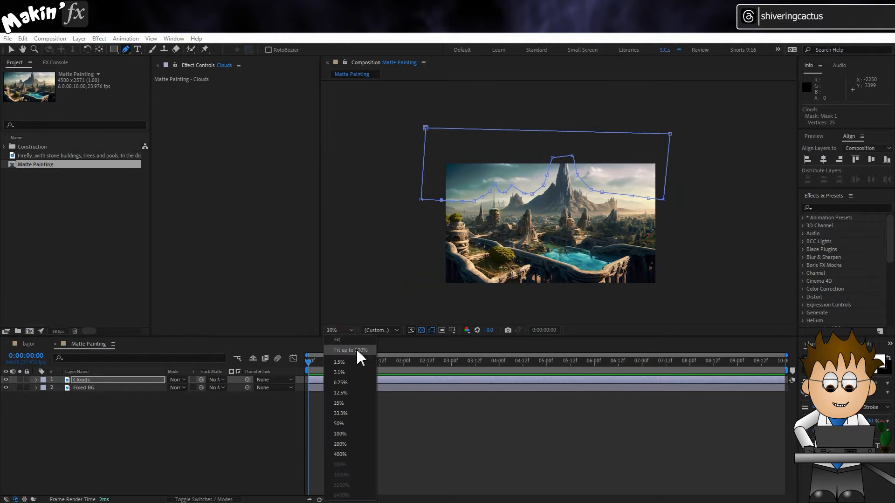
{"action": "left_click", "coordinate": [357, 355]}
{"action": "left_click", "coordinate": [127, 380]}
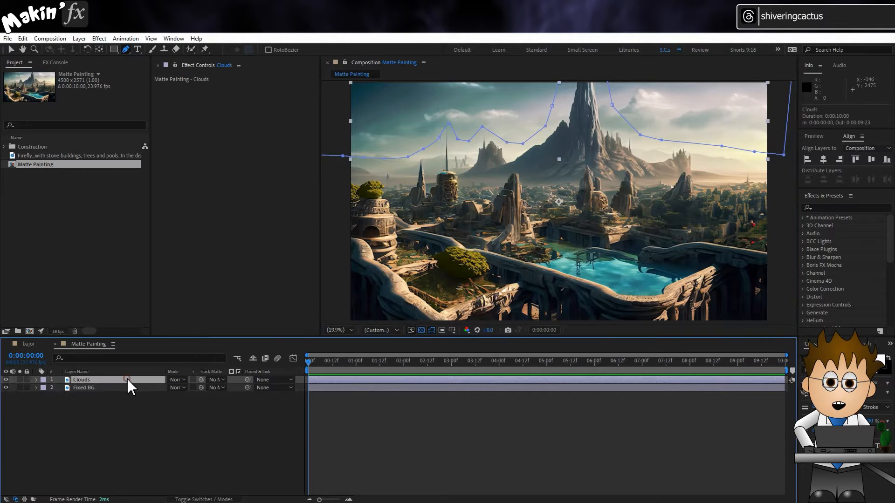
{"action": "key", "text": "ctrl+d"}
{"action": "key", "text": "Return"}
{"action": "type", "text": "T"}
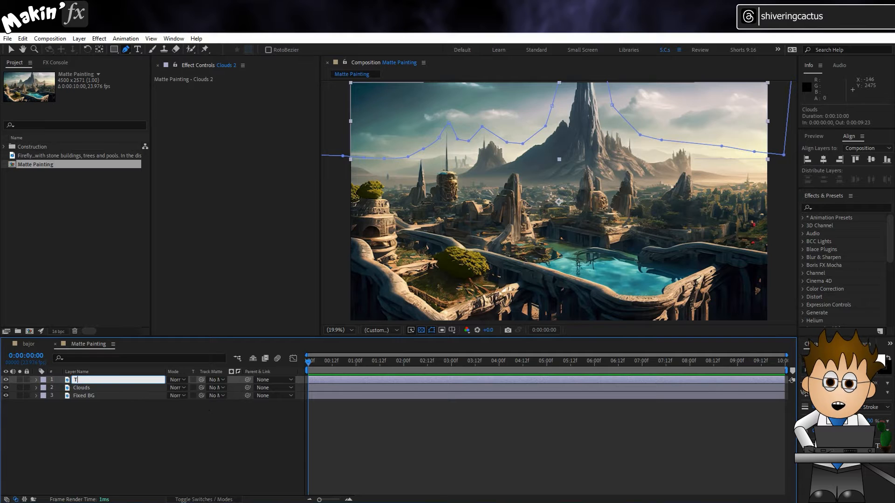
{"action": "type", "text": "owers"}
{"action": "key", "text": "Return"}
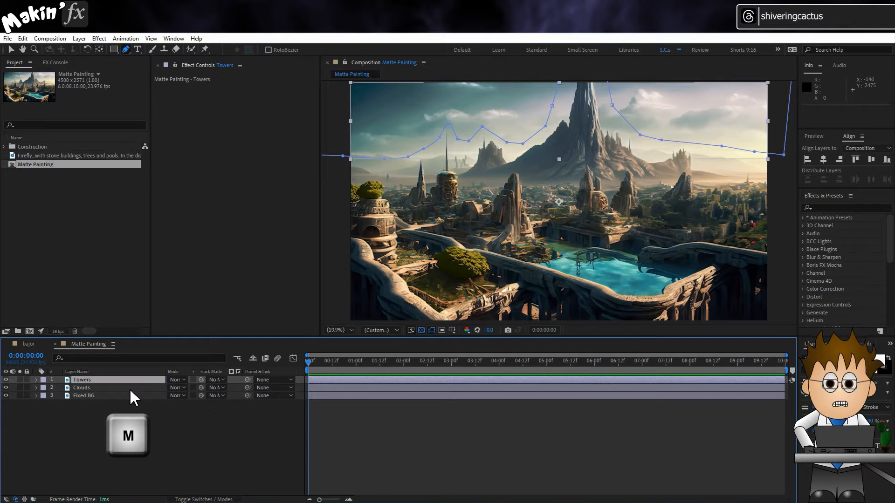
- Set the mask feather on the Towers layer to 50 pixels
{"action": "key", "text": "m"}
{"action": "key", "text": "m"}
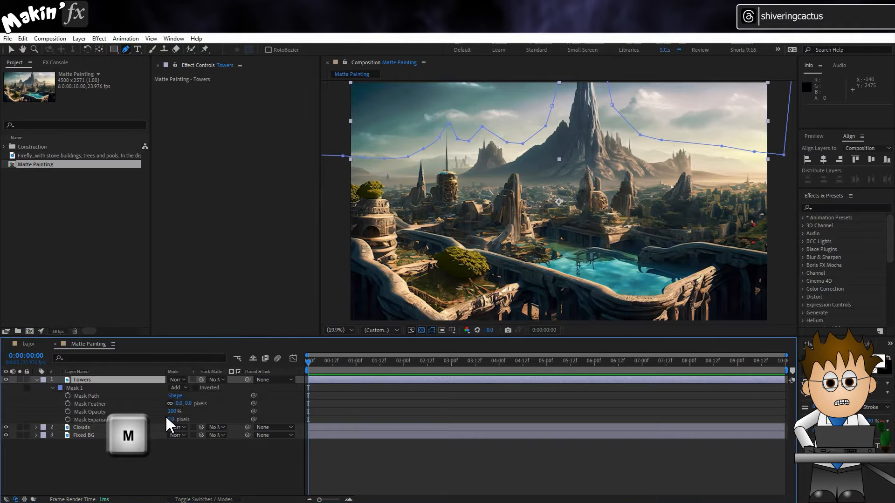
{"action": "left_click", "coordinate": [180, 404]}
{"action": "type", "text": "54"}
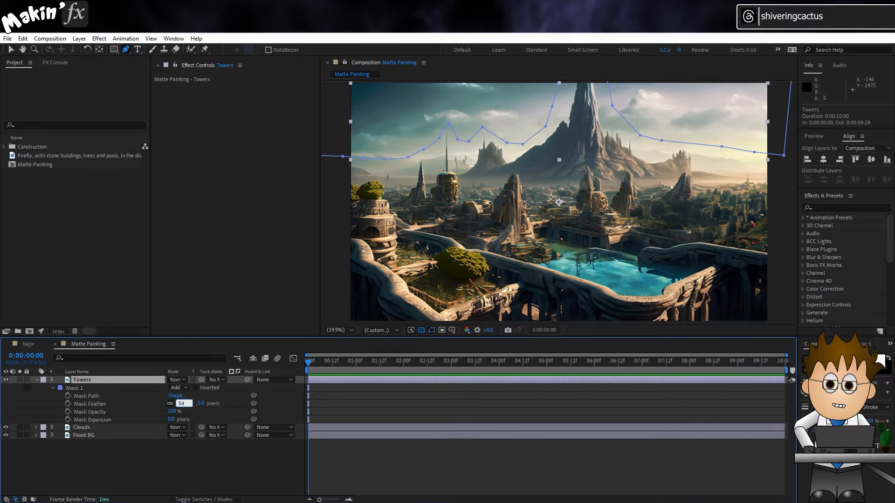
{"action": "key", "text": "BackSpace"}
{"action": "type", "text": "0"}
{"action": "key", "text": "Return"}
- Solo the Towers layer with the transparency grid off and set its mask mode to Subtract
{"action": "left_click", "coordinate": [19, 380]}
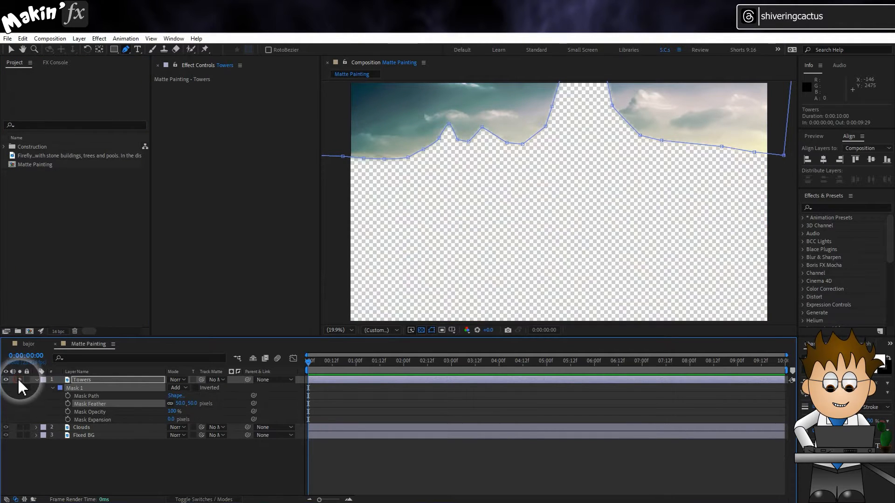
{"action": "left_click", "coordinate": [420, 330]}
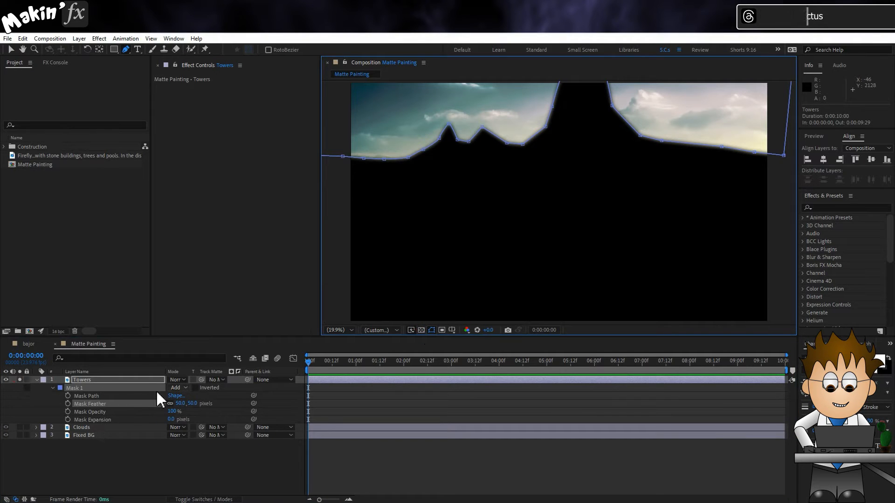
{"action": "left_click", "coordinate": [179, 388]}
{"action": "left_click", "coordinate": [197, 419]}
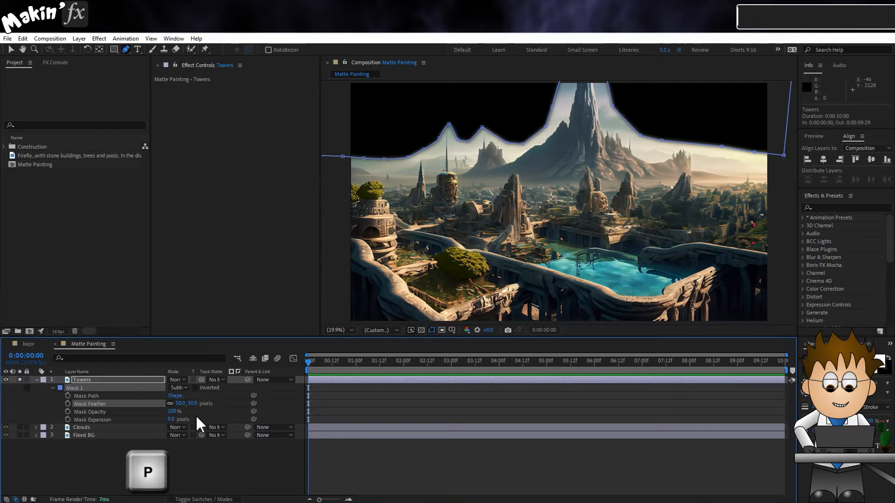
- Unsolo the Towers layer and animate the Clouds position from 2084.0, 1285.5 at the first frame to 2642.4, 1285.5 at 0:00:09:23
{"action": "left_click", "coordinate": [100, 428]}
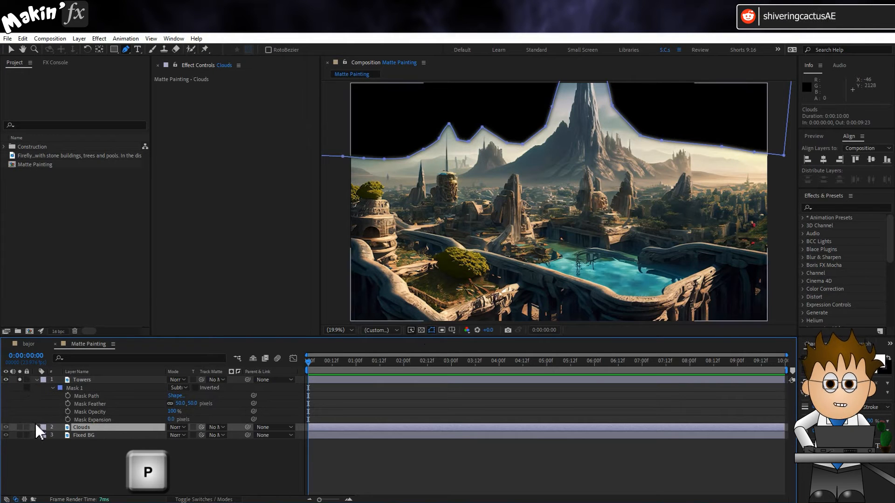
{"action": "key", "text": "p"}
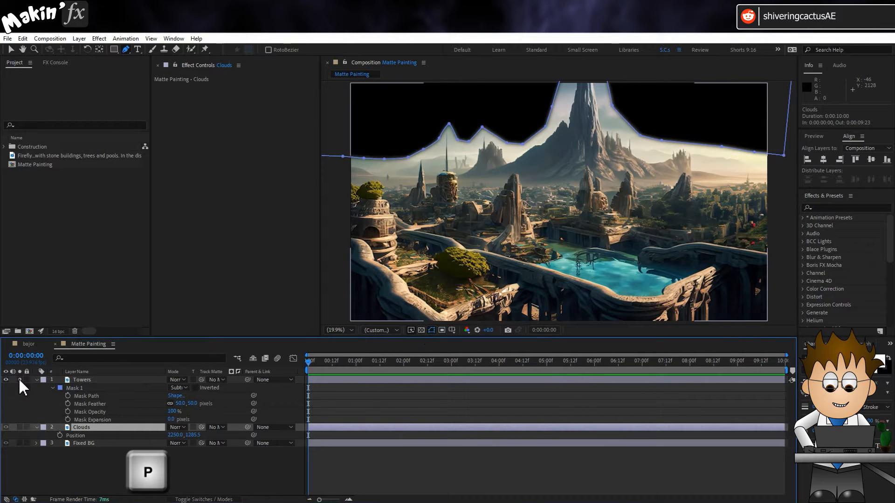
{"action": "left_click", "coordinate": [19, 380]}
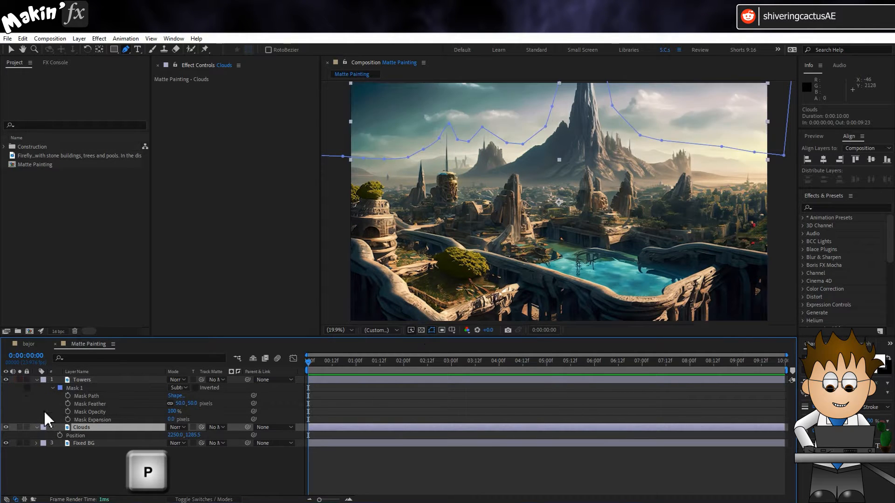
{"action": "left_click", "coordinate": [60, 436]}
{"action": "key", "text": "v"}
{"action": "left_click_drag", "start_coordinate": [698, 112], "coordinate": [679, 109]}
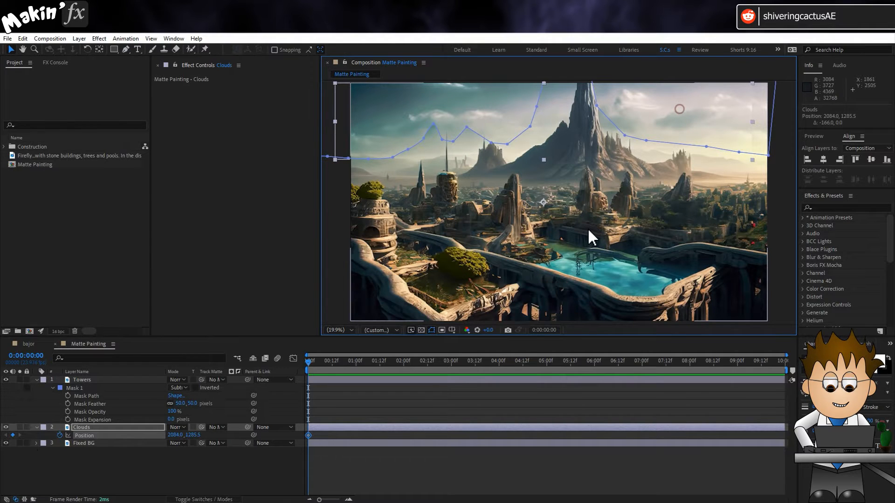
{"action": "left_click_drag", "start_coordinate": [426, 361], "coordinate": [784, 359]}
{"action": "left_click_drag", "start_coordinate": [375, 114], "coordinate": [425, 114]}
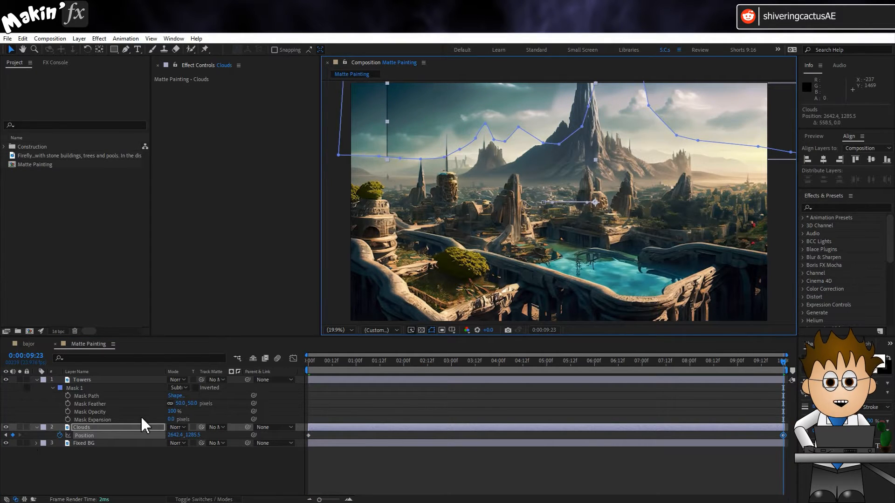
- Set the mask feather on the Clouds layer to 25 pixels and preview the cloud animation
{"action": "left_click", "coordinate": [96, 428]}
{"action": "key", "text": "m"}
{"action": "key", "text": "m"}
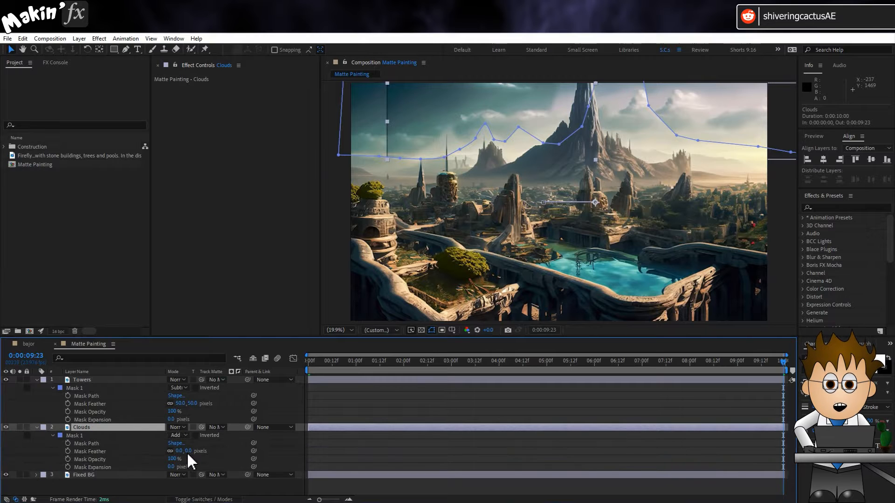
{"action": "left_click", "coordinate": [180, 451]}
{"action": "type", "text": "25"}
{"action": "key", "text": "Return"}
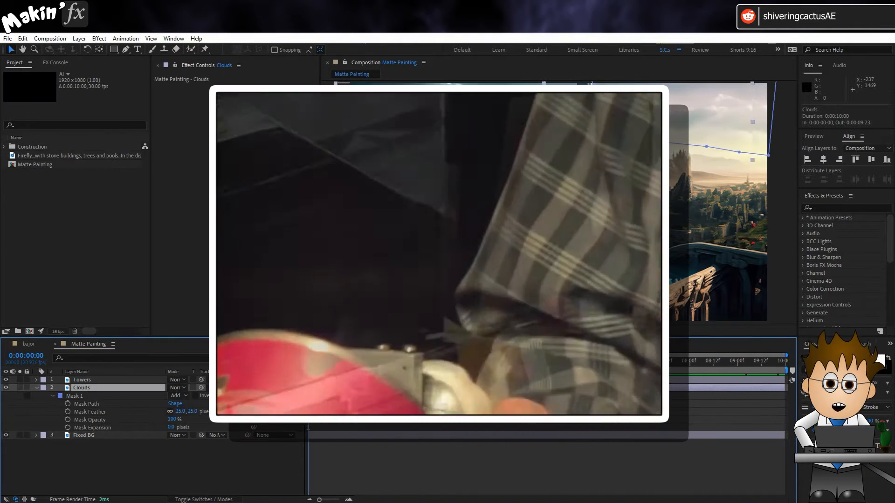
{"action": "key", "text": "space"}
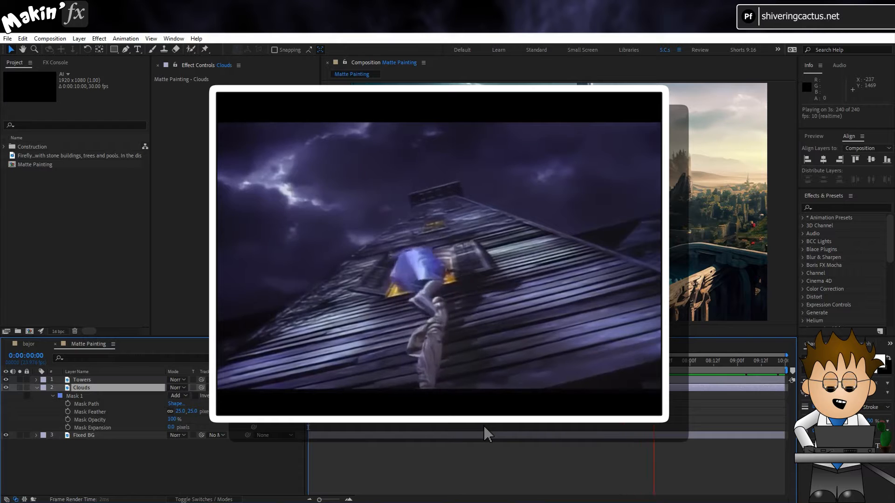
{"action": "key", "text": "space"}
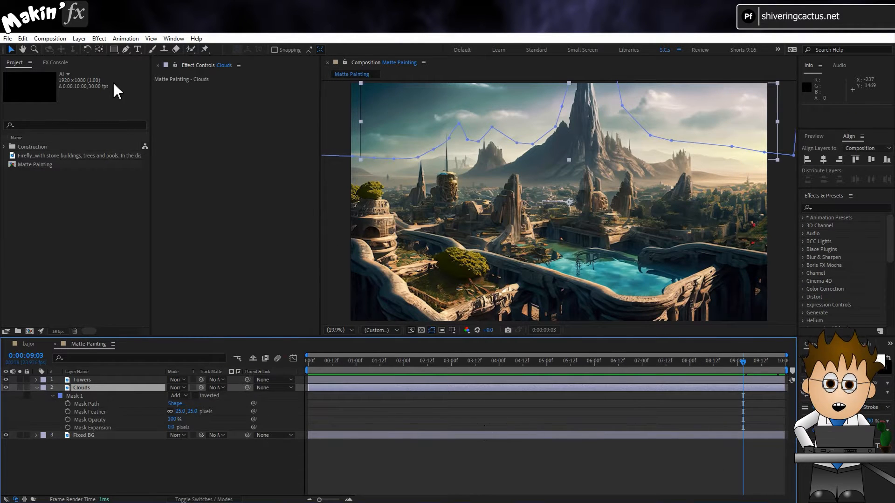
- Apply the Liquify effect to the Clouds layer and keyframe its Distortion Mesh at 0:00:05:00
{"action": "left_click", "coordinate": [99, 38]}
{"action": "left_click", "coordinate": [133, 190]}
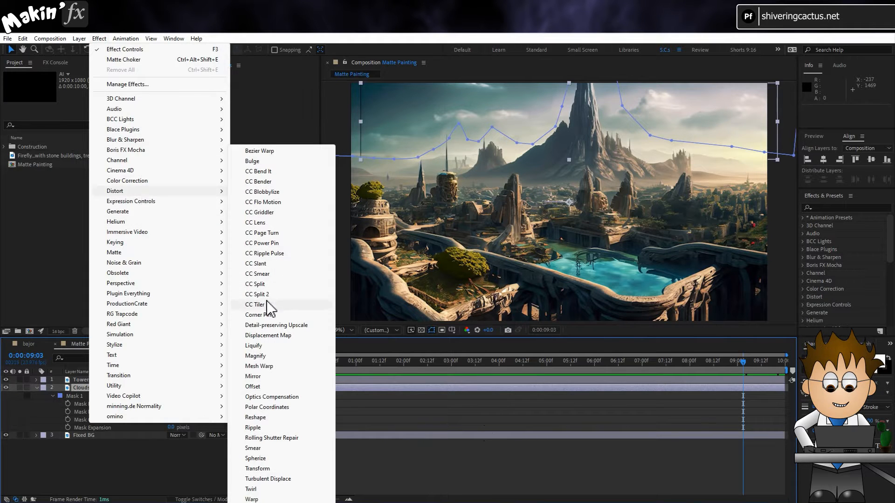
{"action": "left_click", "coordinate": [273, 345]}
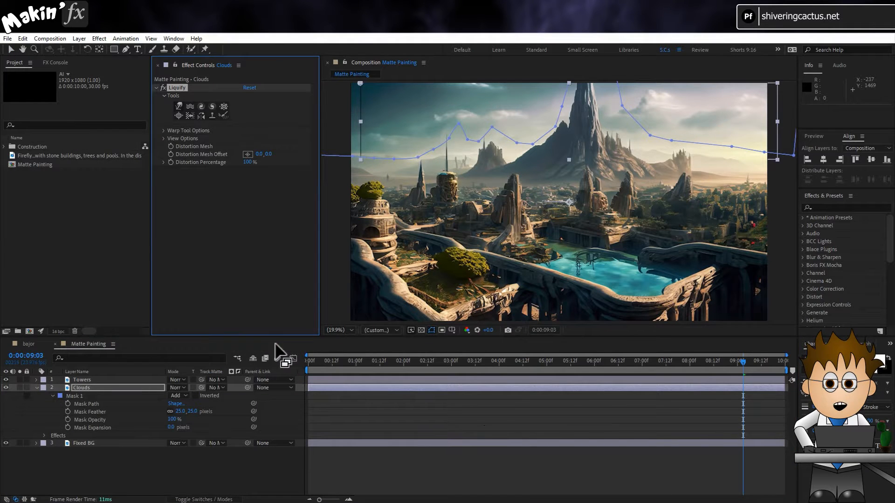
{"action": "left_click", "coordinate": [547, 364]}
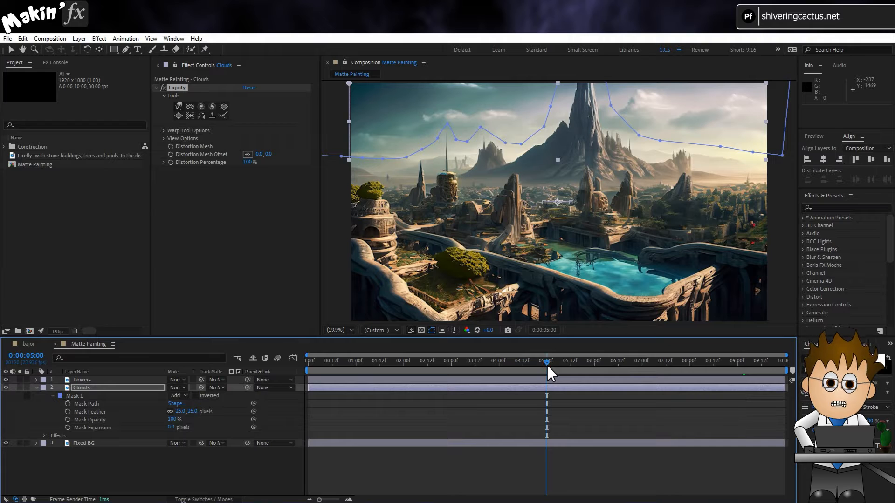
{"action": "left_click", "coordinate": [171, 146]}
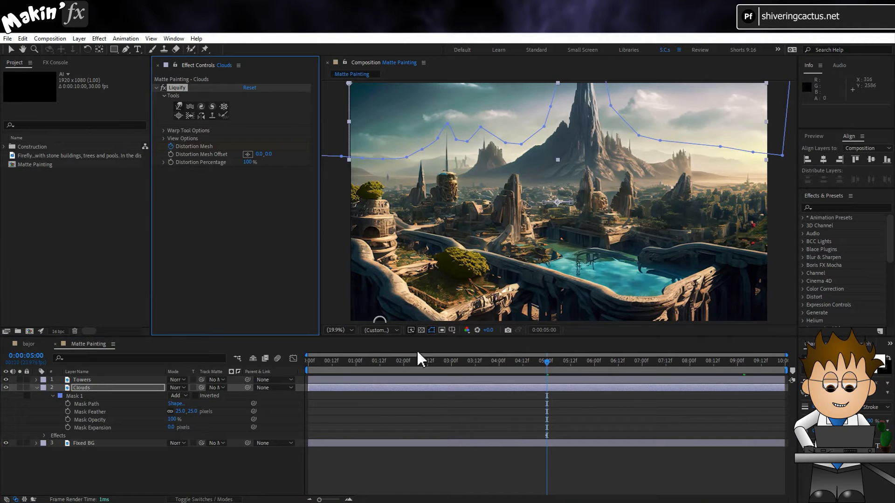
- Smear the clouds on both sides of the mountain leftward with Liquify's Warp tool at the first frame, and warp them again at 0:00:09:23
{"action": "left_click_drag", "start_coordinate": [533, 362], "coordinate": [297, 355]}
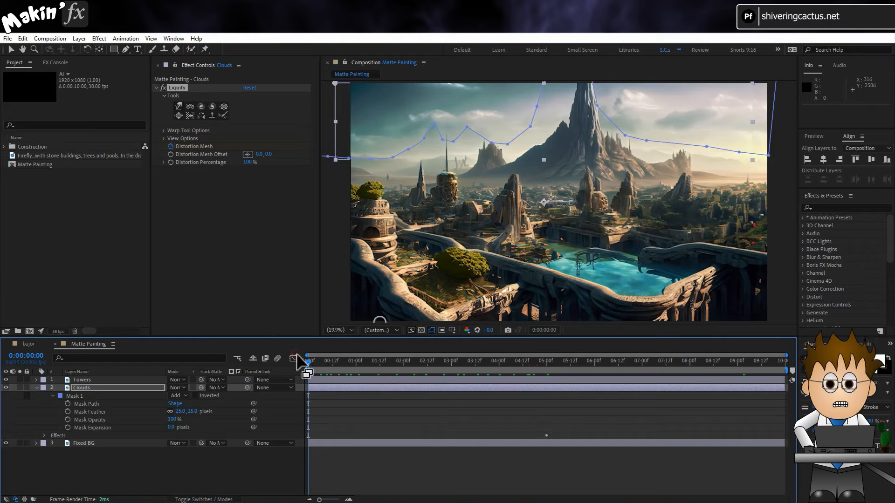
{"action": "left_click", "coordinate": [179, 106]}
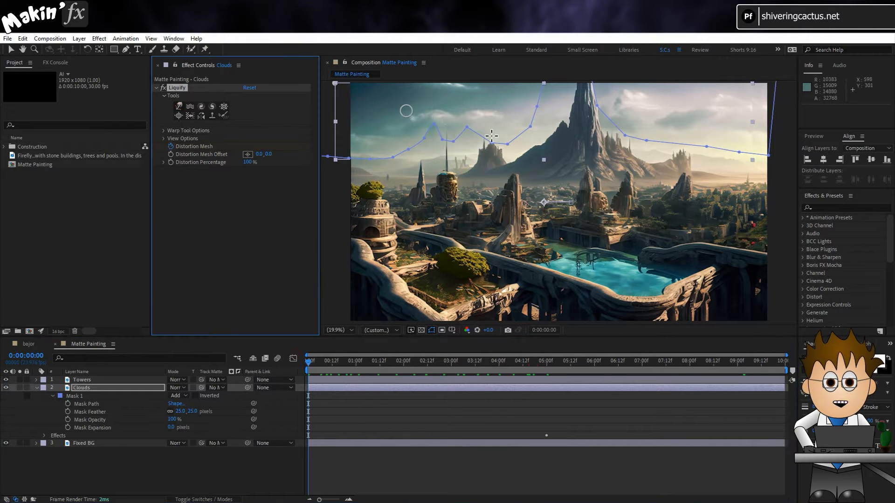
{"action": "left_click_drag", "start_coordinate": [441, 118], "coordinate": [402, 118]}
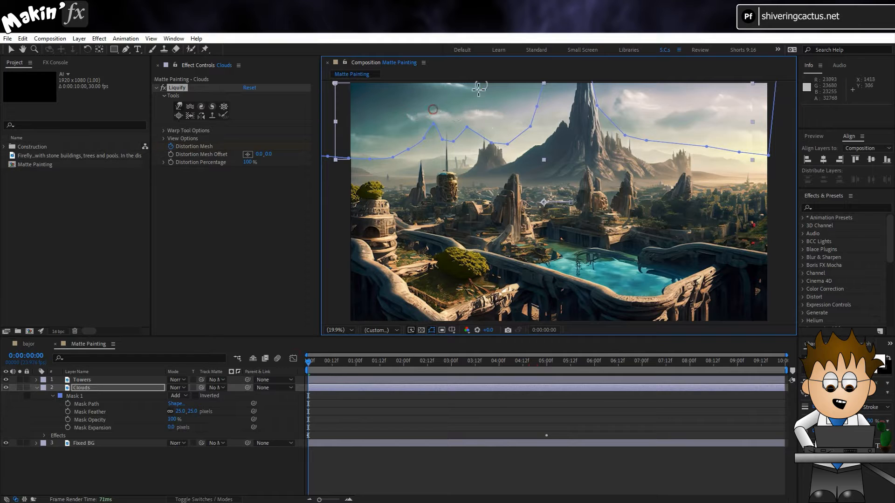
{"action": "left_click_drag", "start_coordinate": [477, 88], "coordinate": [420, 88]}
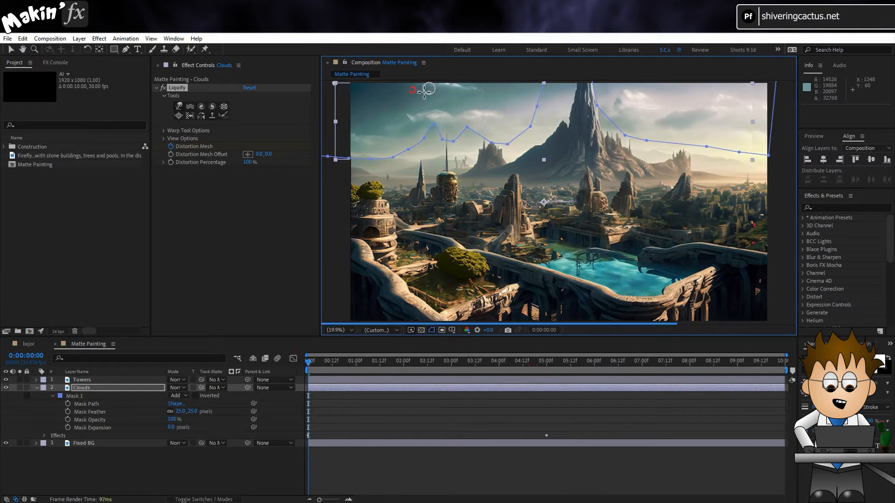
{"action": "mouse_move", "coordinate": [449, 120]}
{"action": "left_mouse_down"}
{"action": "mouse_move", "coordinate": [397, 127]}
{"action": "mouse_move", "coordinate": [415, 110]}
{"action": "left_mouse_up"}
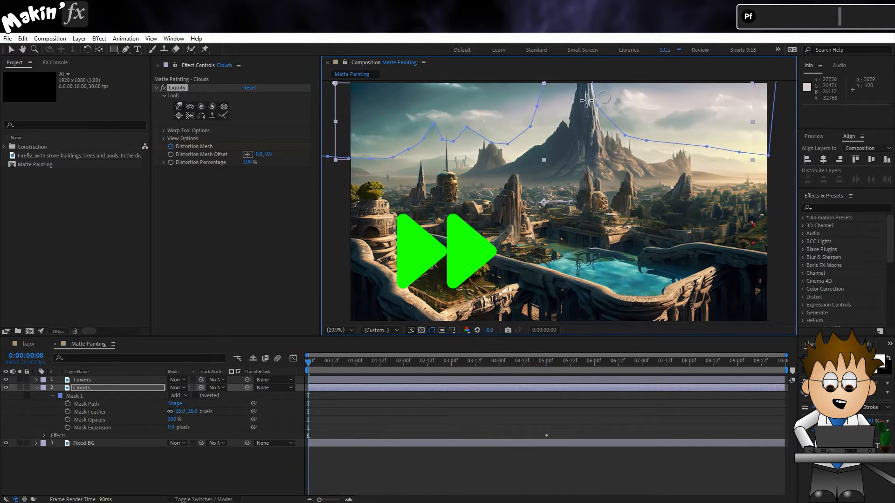
{"action": "left_click_drag", "start_coordinate": [627, 102], "coordinate": [586, 101]}
{"action": "left_click_drag", "start_coordinate": [714, 112], "coordinate": [666, 111]}
{"action": "mouse_move", "coordinate": [737, 101]}
{"action": "left_mouse_down"}
{"action": "mouse_move", "coordinate": [689, 100]}
{"action": "mouse_move", "coordinate": [749, 108]}
{"action": "mouse_move", "coordinate": [642, 119]}
{"action": "left_mouse_up"}
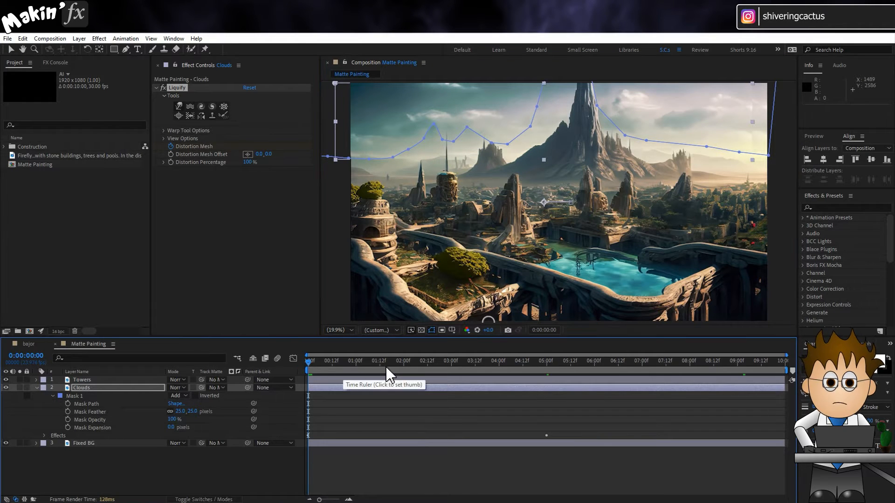
{"action": "left_click_drag", "start_coordinate": [387, 362], "coordinate": [785, 364]}
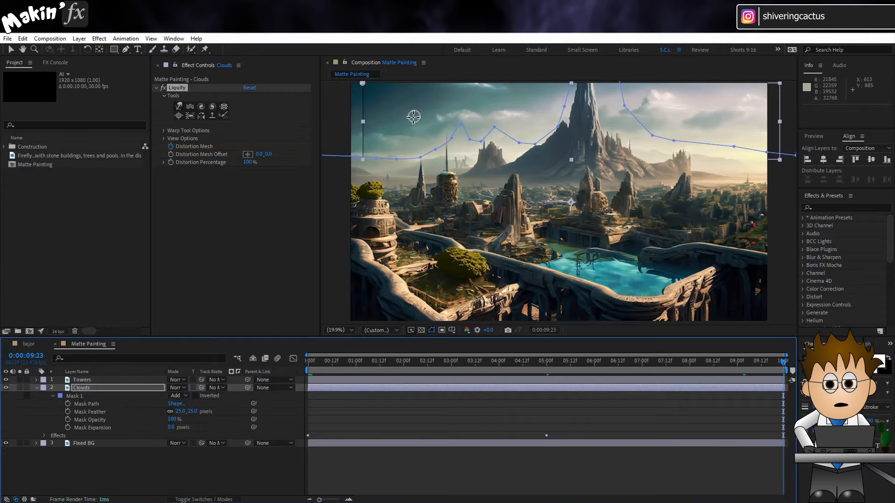
{"action": "left_click_drag", "start_coordinate": [435, 121], "coordinate": [410, 119]}
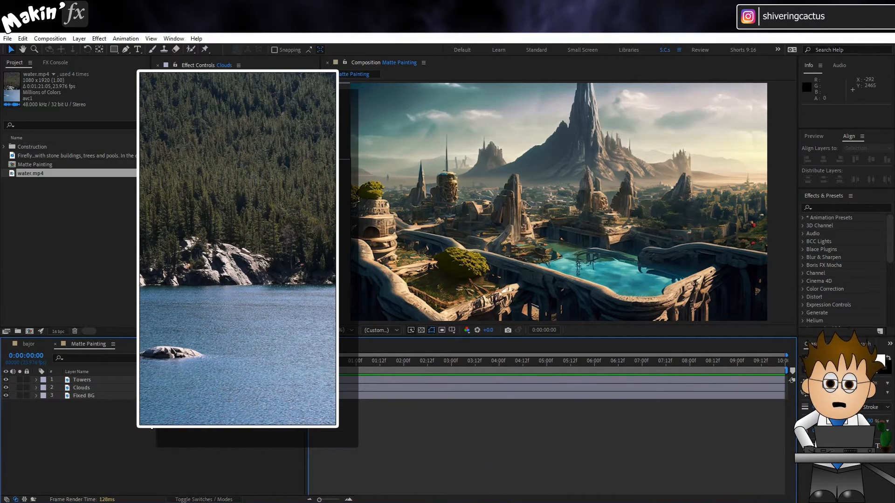
- Lock the Towers and Clouds layers, and place a duplicate of Fixed BG named Water MASK at the top of the layer stack
{"action": "left_click", "coordinate": [26, 380]}
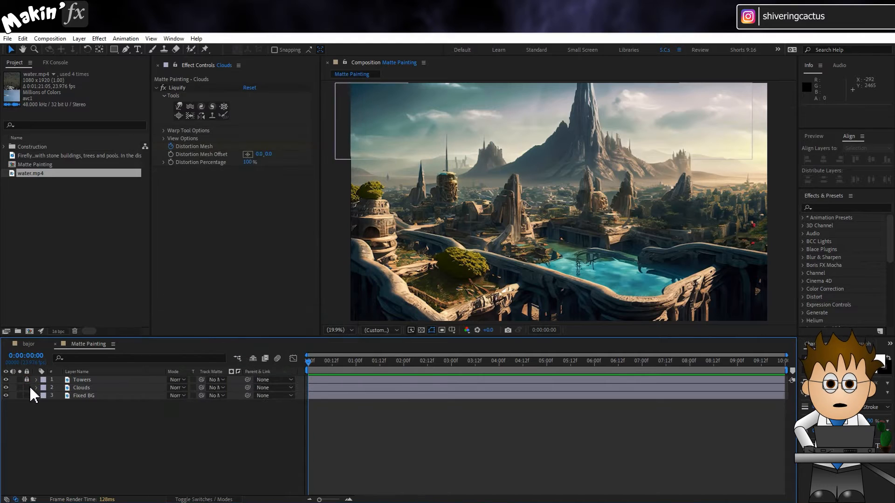
{"action": "left_click", "coordinate": [27, 388]}
{"action": "left_click", "coordinate": [108, 396]}
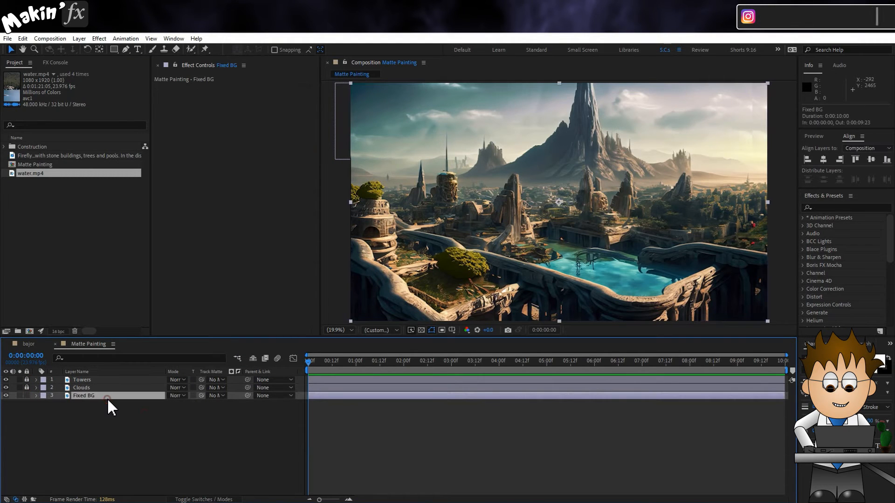
{"action": "key", "text": "ctrl+d"}
{"action": "left_click_drag", "start_coordinate": [107, 398], "coordinate": [100, 376]}
{"action": "key", "text": "Return"}
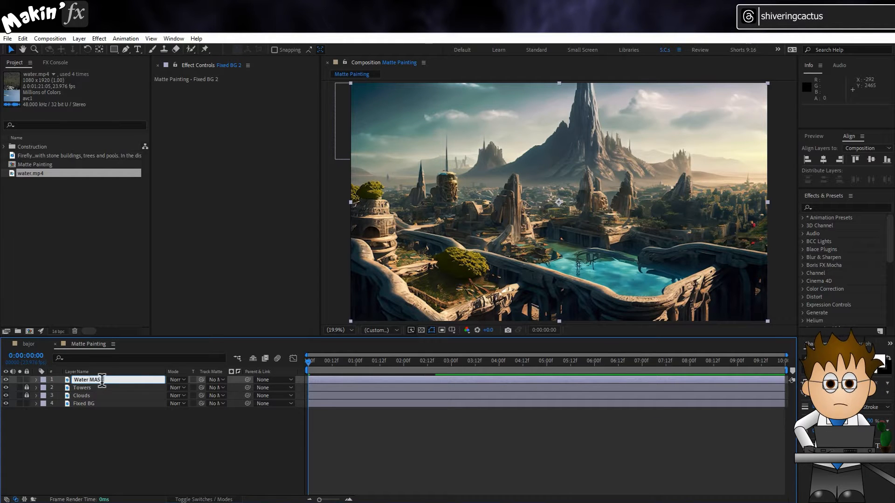
{"action": "type", "text": "Water MASK"}
{"action": "key", "text": "Return"}
{"action": "key", "text": "ctrl+z"}
- Draw a closed Pen mask around the turquoise pool on the Water MASK layer, following its edges and excluding the bridge
{"action": "key", "text": "g"}
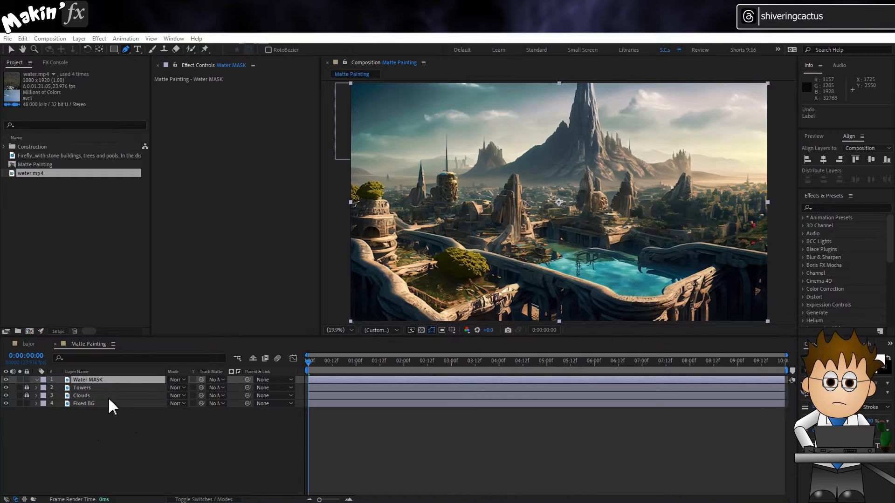
{"action": "left_click", "coordinate": [549, 239]}
{"action": "left_click", "coordinate": [564, 243]}
{"action": "left_click", "coordinate": [584, 249]}
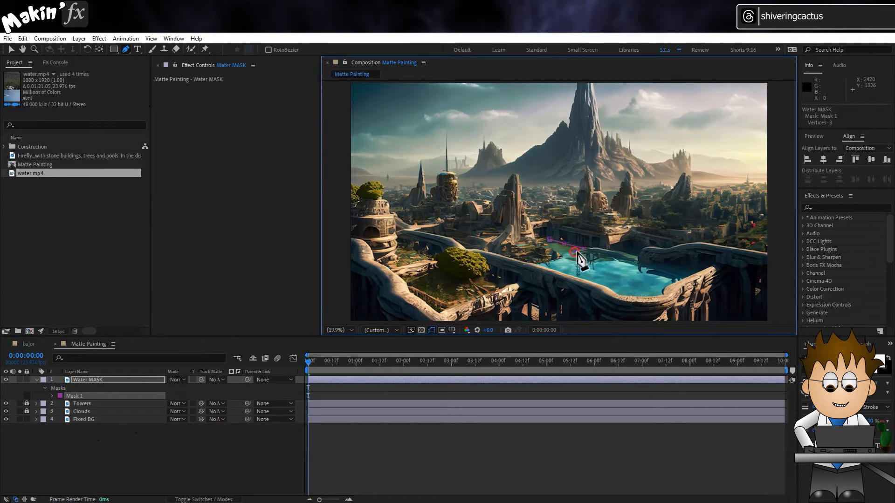
{"action": "left_click", "coordinate": [574, 262]}
{"action": "left_click", "coordinate": [587, 263]}
{"action": "left_click", "coordinate": [598, 261]}
{"action": "left_click", "coordinate": [611, 260]}
{"action": "left_click", "coordinate": [632, 264]}
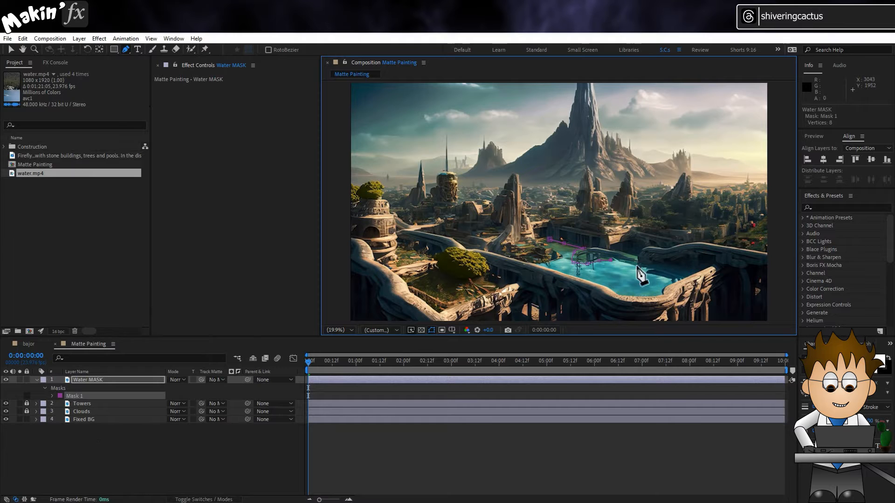
{"action": "left_click", "coordinate": [684, 278]}
{"action": "left_click", "coordinate": [622, 293]}
{"action": "left_click", "coordinate": [608, 286]}
{"action": "left_click", "coordinate": [588, 279]}
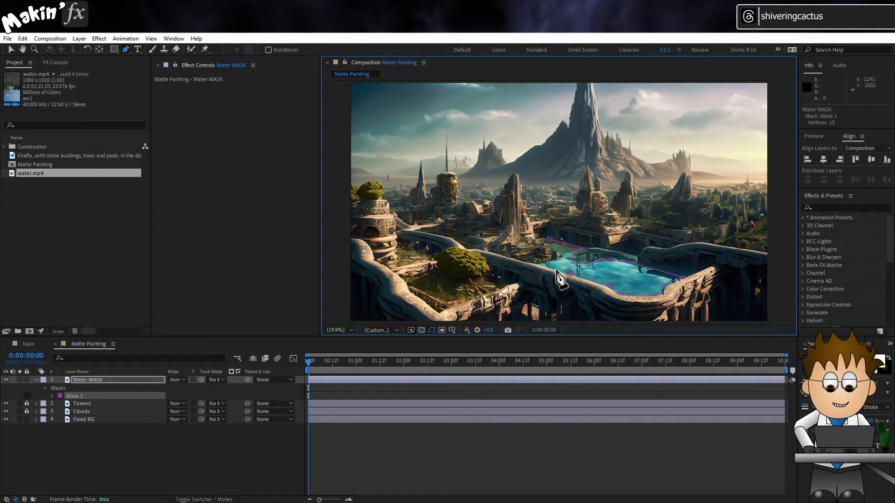
{"action": "left_click", "coordinate": [567, 272]}
{"action": "left_click", "coordinate": [544, 265]}
{"action": "left_click", "coordinate": [558, 257]}
{"action": "left_click", "coordinate": [567, 254]}
{"action": "left_click", "coordinate": [549, 245]}
{"action": "left_click", "coordinate": [550, 239]}
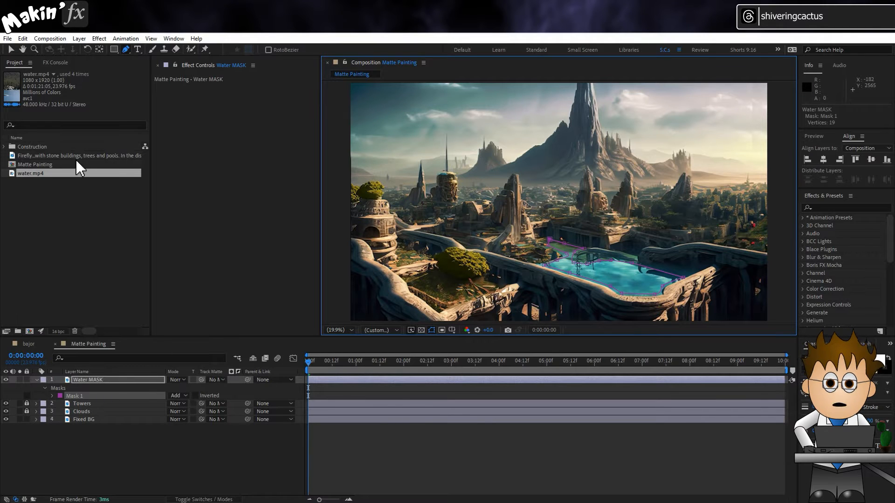
- Add water.mp4 to the composition directly below Water MASK and set its track matte to Water MASK
{"action": "left_click_drag", "start_coordinate": [35, 172], "coordinate": [116, 403]}
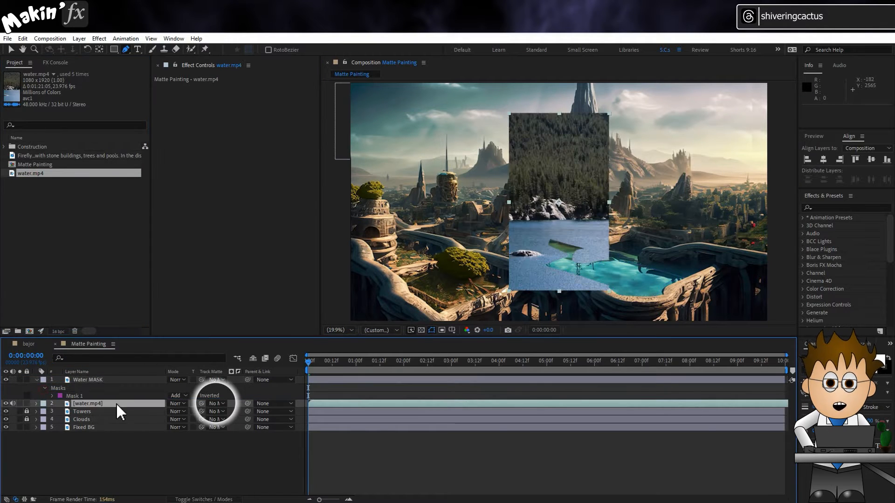
{"action": "left_click", "coordinate": [215, 403]}
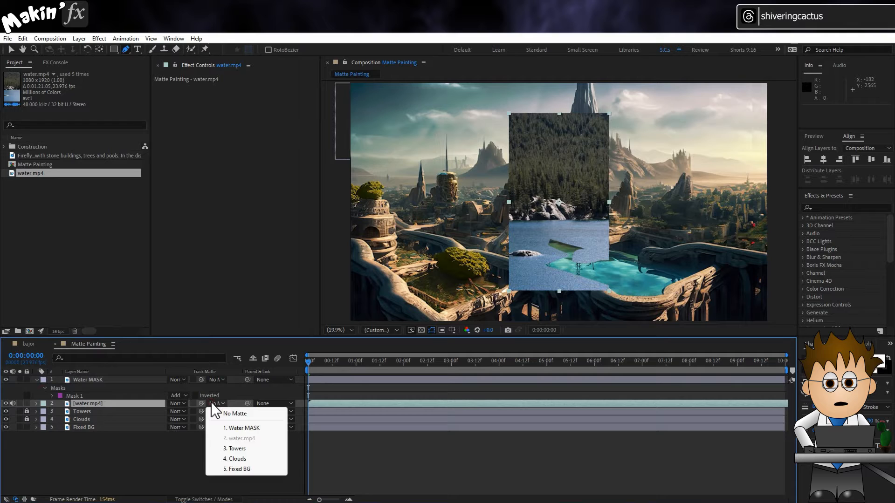
{"action": "left_click", "coordinate": [256, 428]}
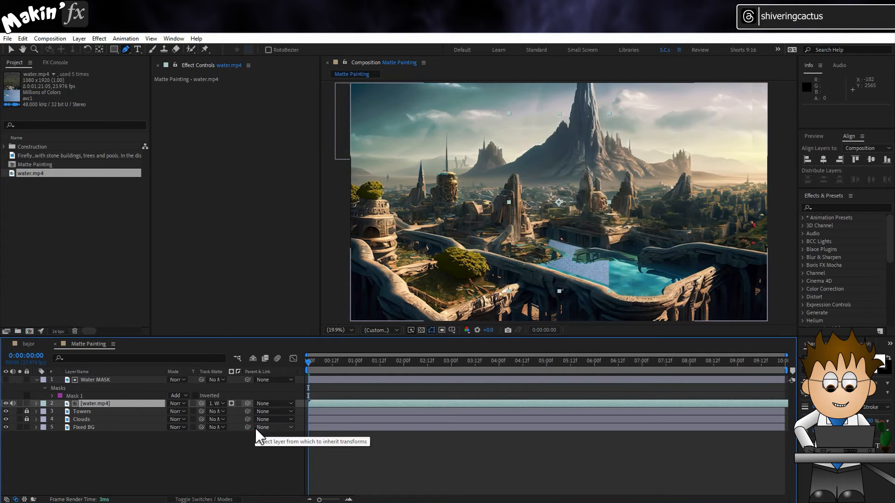
- Scale the water.mp4 layer to 160% and reposition it so its water fills the whole masked pool
{"action": "left_click", "coordinate": [139, 404]}
{"action": "key", "text": "s"}
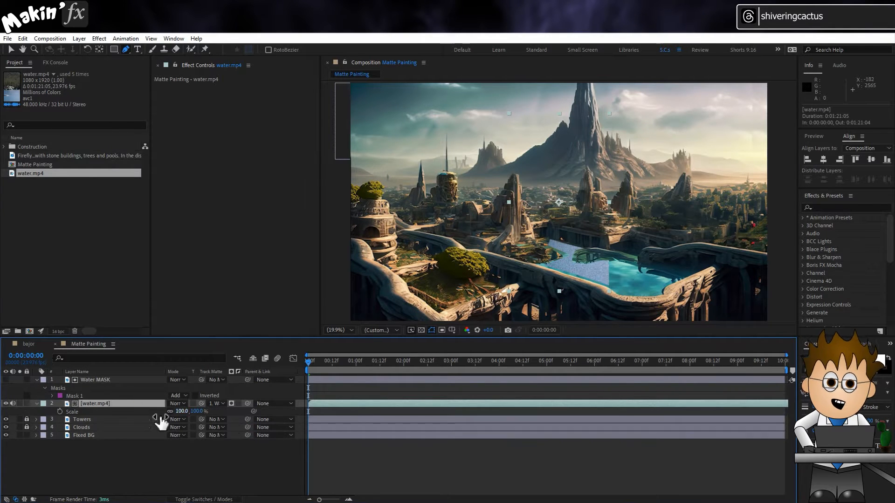
{"action": "left_click_drag", "start_coordinate": [182, 412], "coordinate": [230, 415]}
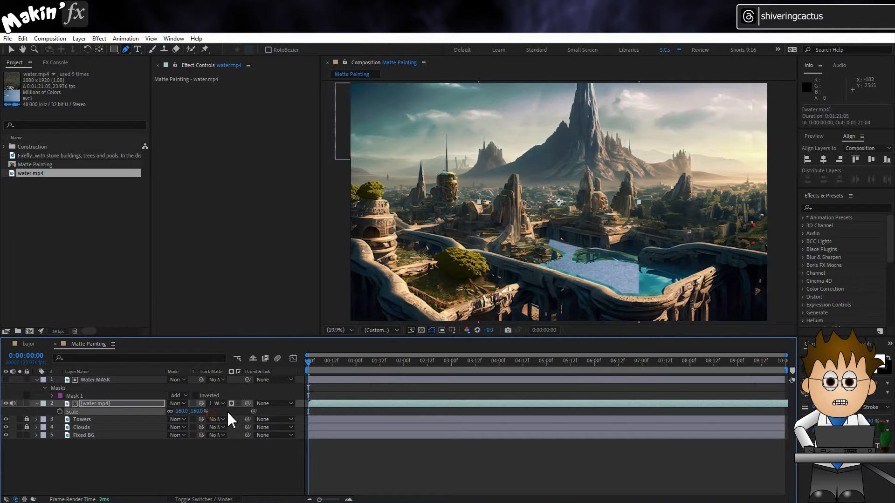
{"action": "left_click", "coordinate": [11, 49]}
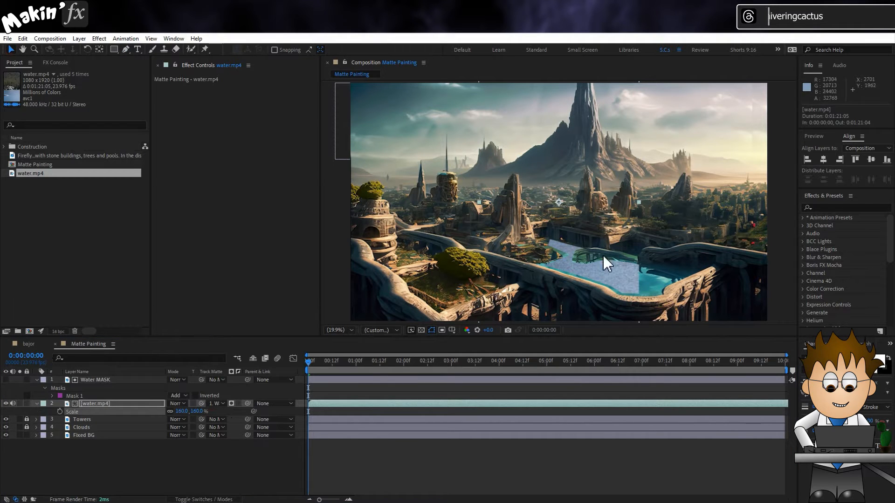
{"action": "left_click_drag", "start_coordinate": [601, 273], "coordinate": [642, 266]}
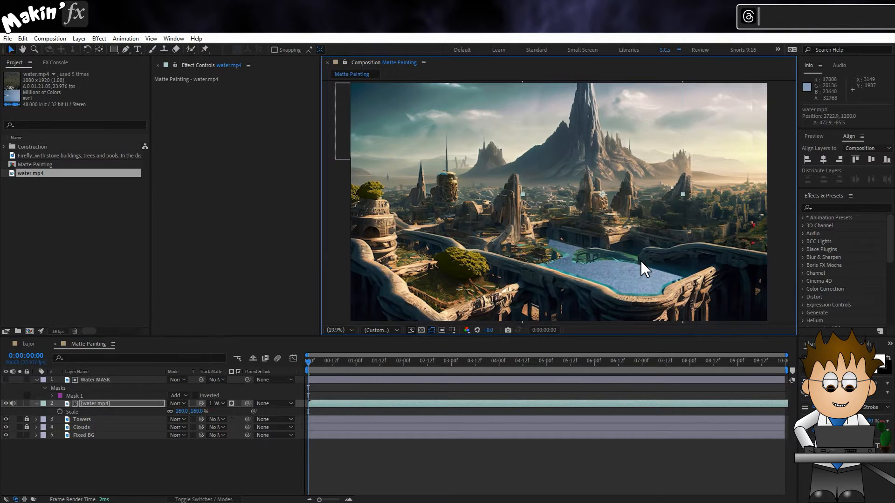
- Set the Water MASK layer's label colour to Purple and its mask feather to 25 pixels
{"action": "left_click", "coordinate": [52, 396]}
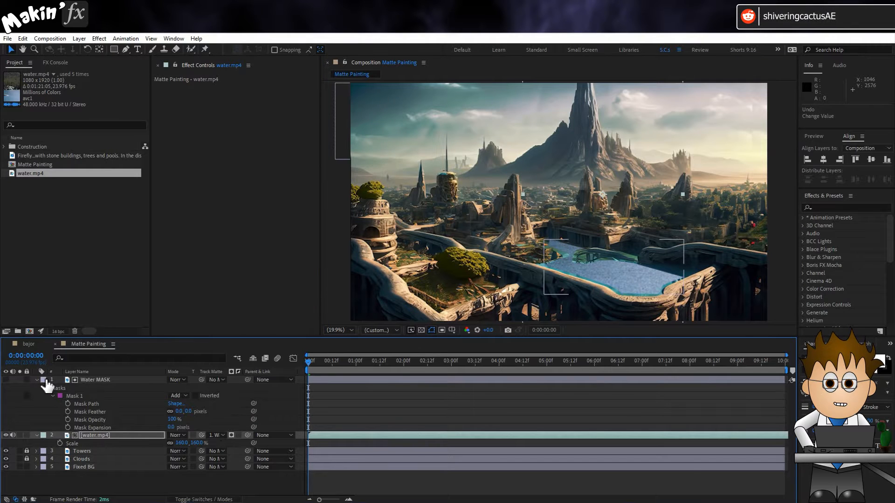
{"action": "left_click", "coordinate": [44, 380]}
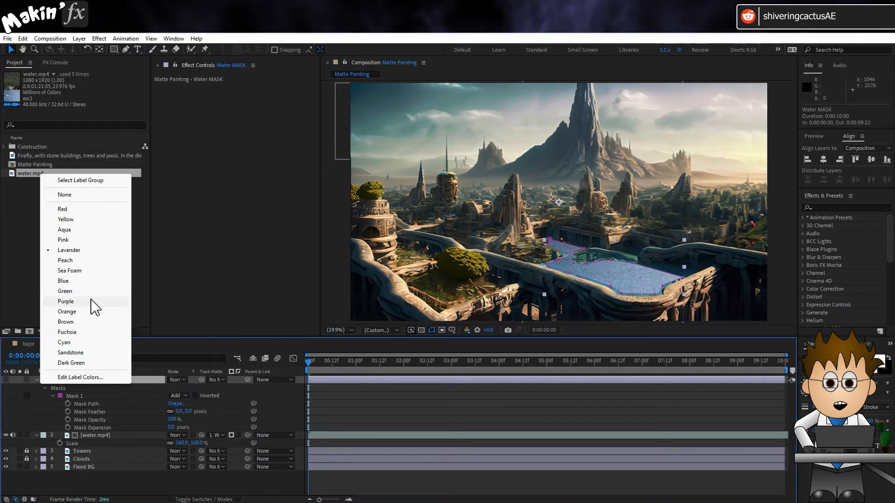
{"action": "left_click", "coordinate": [66, 302]}
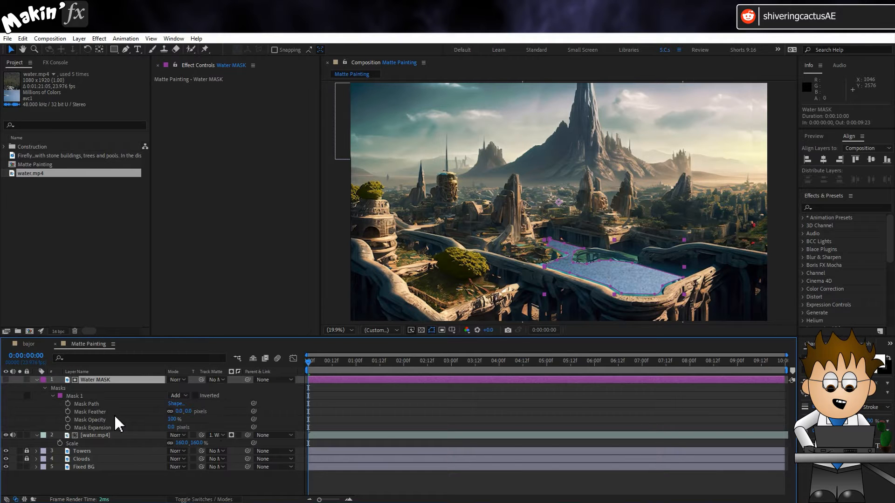
{"action": "left_click", "coordinate": [179, 411]}
{"action": "type", "text": "25"}
{"action": "key", "text": "Return"}
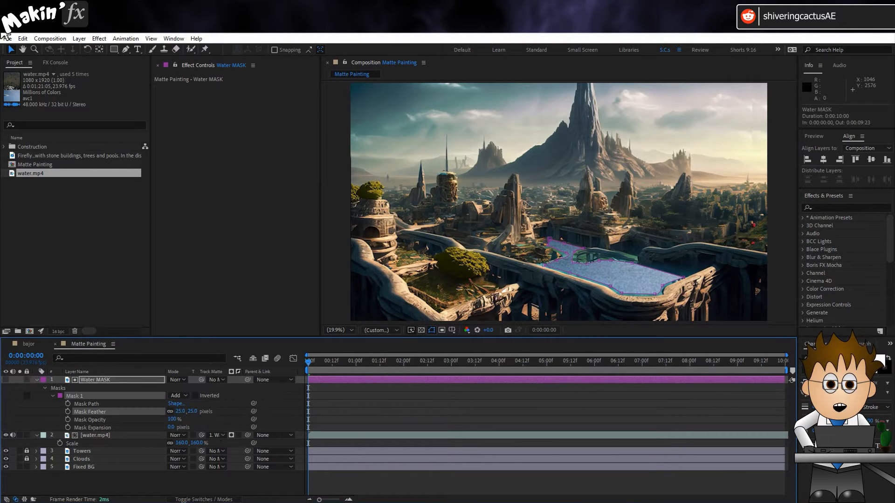
- Set the water.mp4 layer's blending mode to Overlay and play back the composition
{"action": "left_click", "coordinate": [112, 436]}
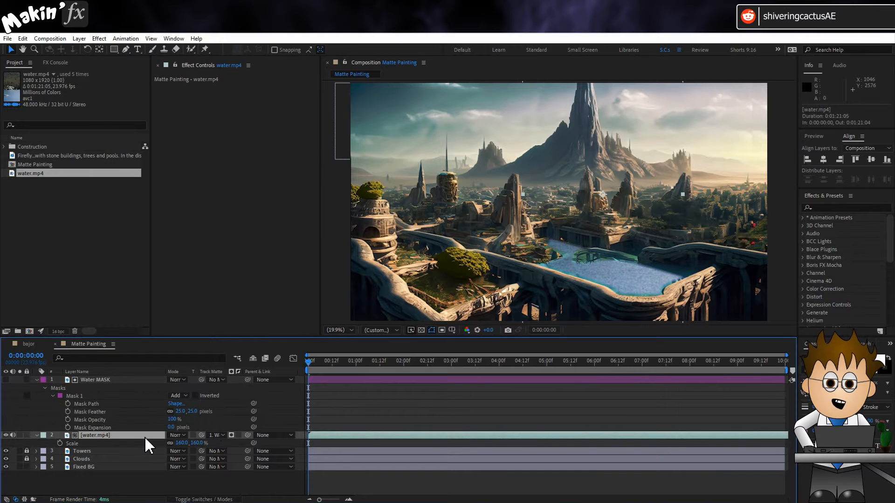
{"action": "left_click", "coordinate": [177, 435]}
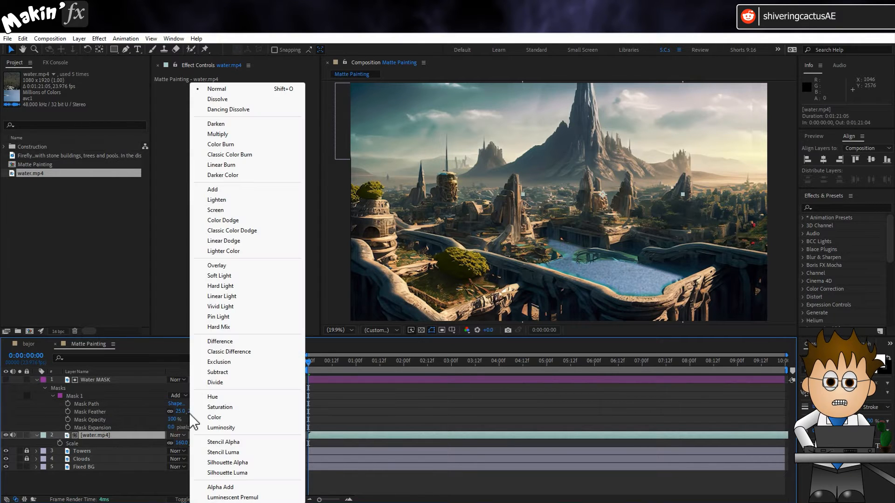
{"action": "left_click", "coordinate": [258, 268]}
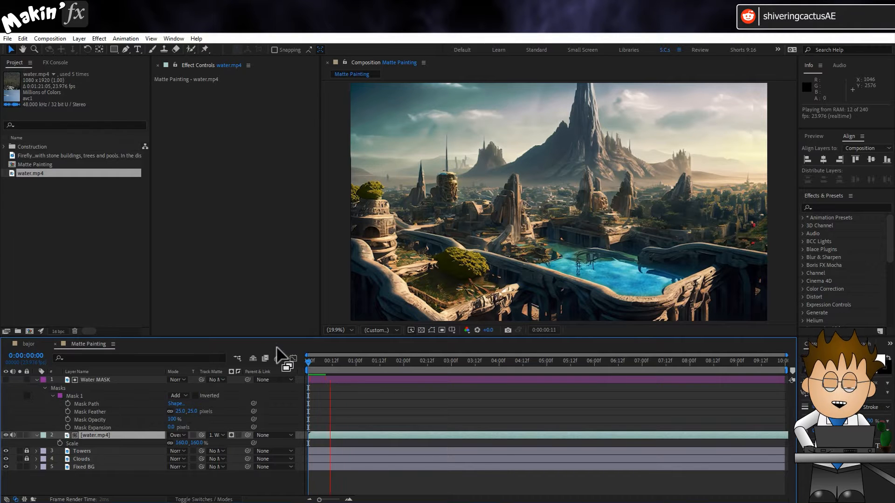
{"action": "key", "text": "space"}
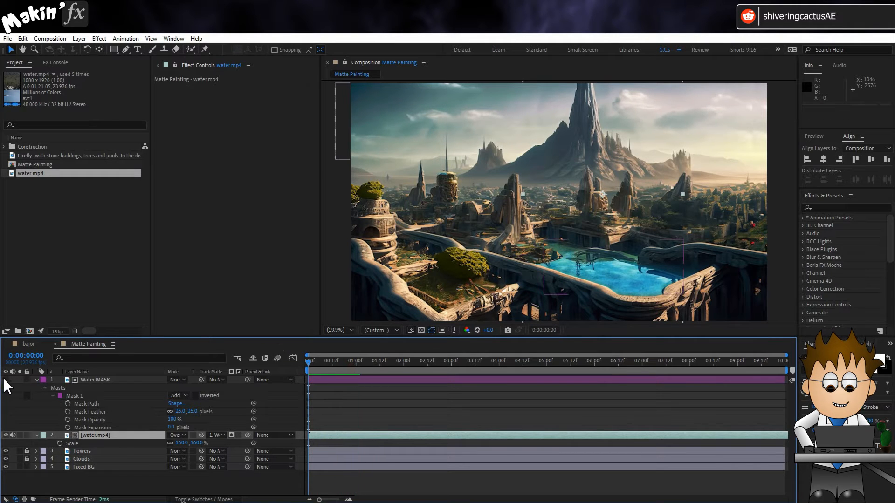
- Flip the water.mp4 layer horizontally with an unlinked scale of -160, 160% and nudge it so it still covers the pool
{"action": "left_click", "coordinate": [37, 380]}
{"action": "left_click", "coordinate": [87, 388]}
{"action": "key", "text": "s"}
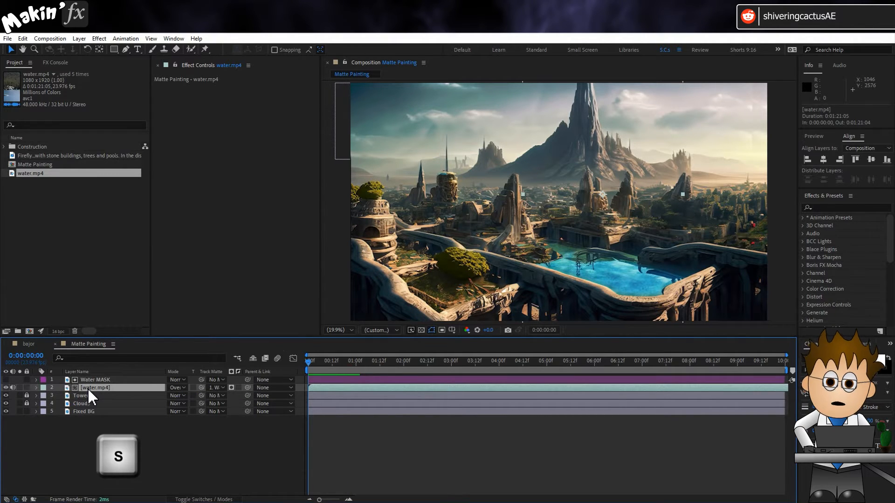
{"action": "key", "text": "s"}
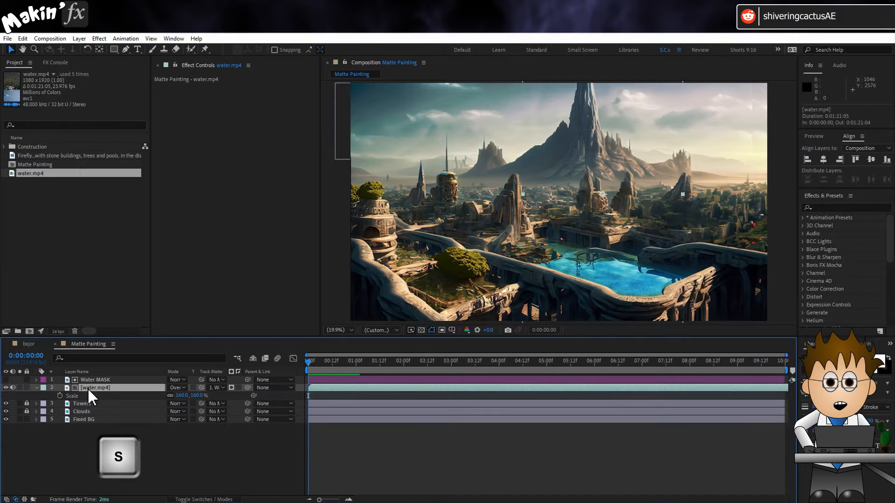
{"action": "left_click", "coordinate": [170, 396]}
{"action": "left_click", "coordinate": [181, 395]}
{"action": "type", "text": "-1"}
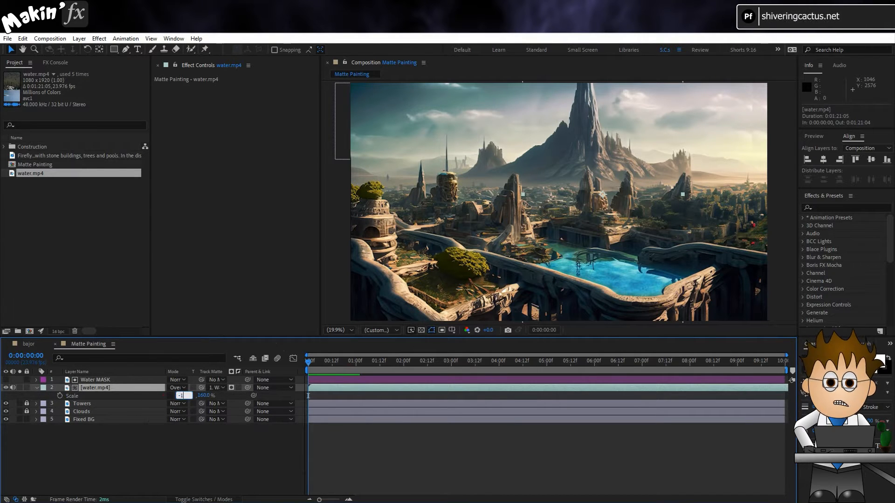
{"action": "key", "text": "Return"}
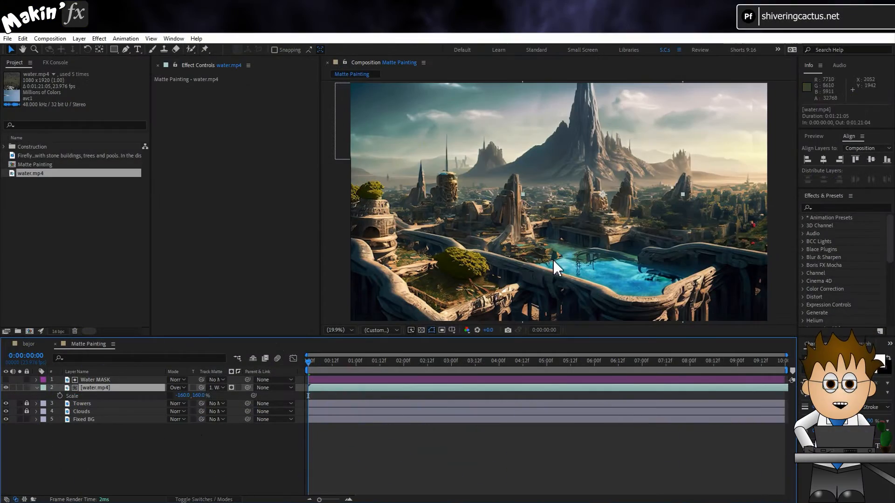
{"action": "left_click_drag", "start_coordinate": [554, 268], "coordinate": [575, 261]}
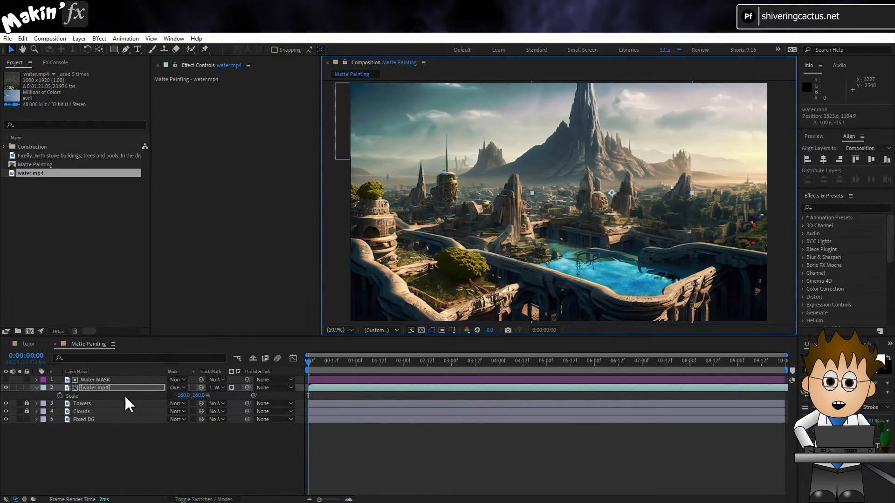
- Mute water.mp4's audio and lock the Water MASK and water.mp4 layers
{"action": "left_click", "coordinate": [34, 386]}
{"action": "left_click", "coordinate": [75, 430]}
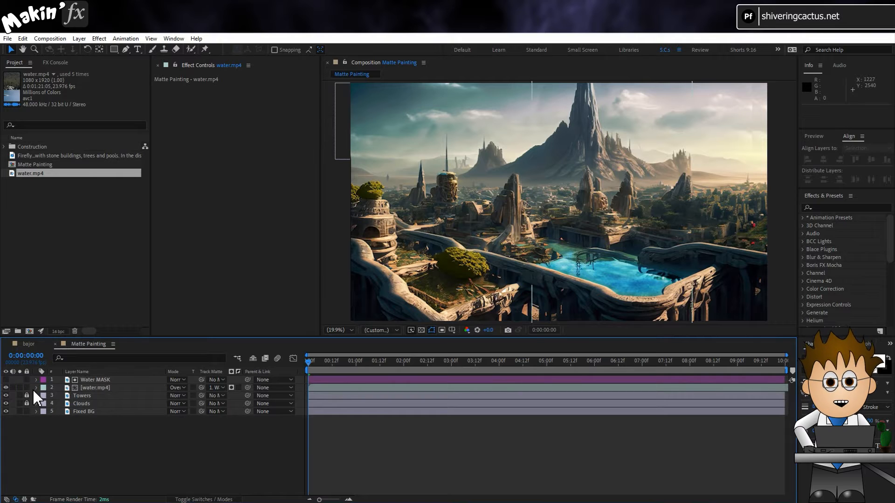
{"action": "left_click", "coordinate": [26, 380]}
- Duplicate the Fixed BG layer, rename the copy Trees and move it to the top of the layer stack
{"action": "left_click", "coordinate": [81, 409]}
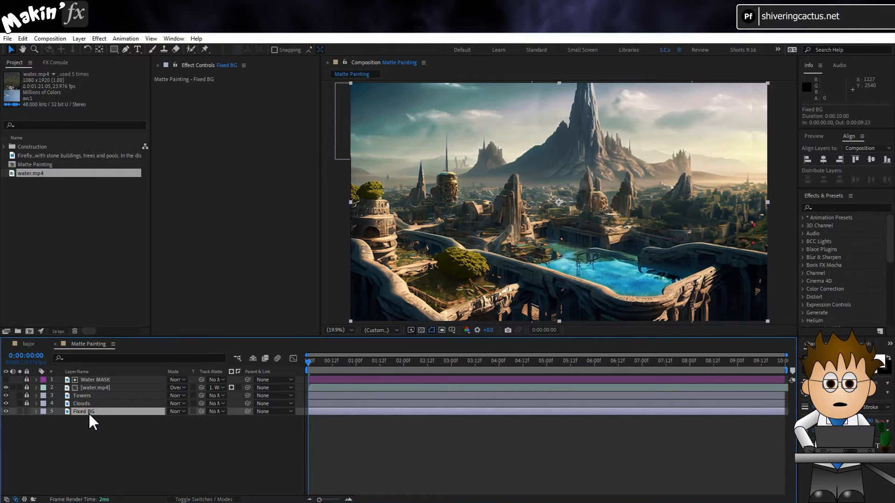
{"action": "key", "text": "ctrl+d"}
{"action": "key", "text": "Return"}
{"action": "type", "text": "Tree"}
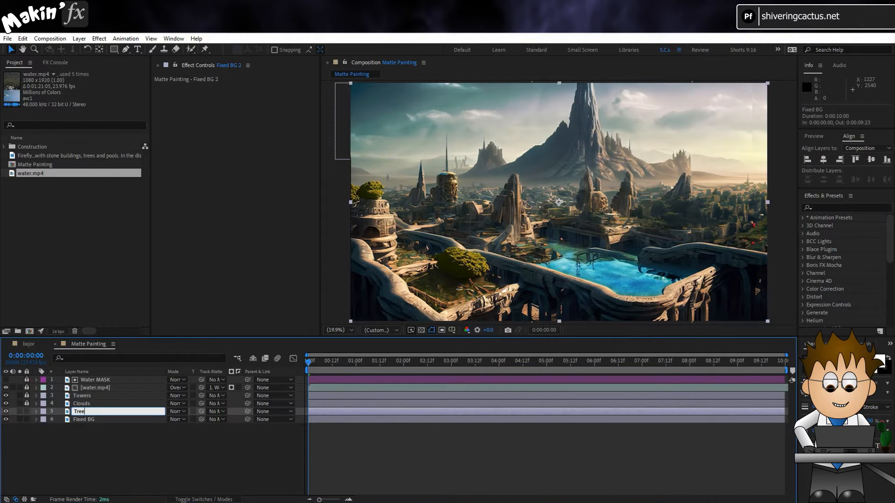
{"action": "type", "text": "s"}
{"action": "key", "text": "Return"}
{"action": "left_click_drag", "start_coordinate": [89, 412], "coordinate": [92, 378]}
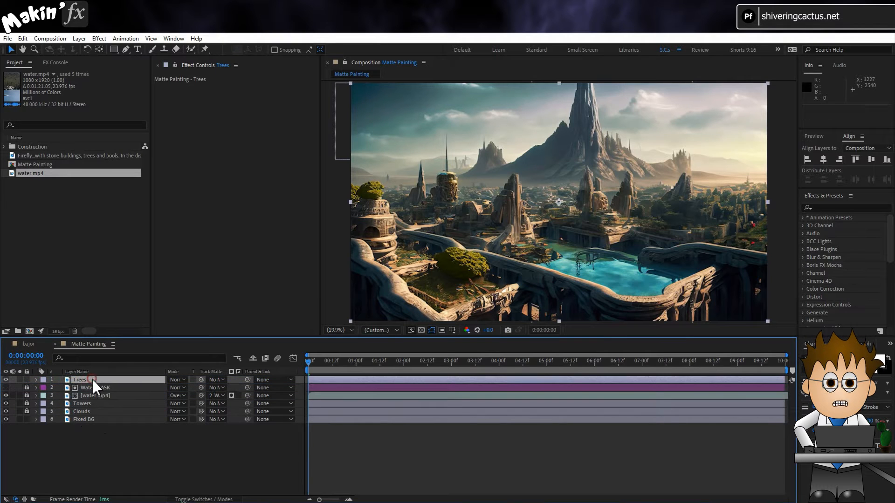
- Draw a closed Pen mask on the Trees layer around the large round tree in the foreground garden
{"action": "left_click", "coordinate": [126, 49]}
{"action": "left_click", "coordinate": [455, 245]}
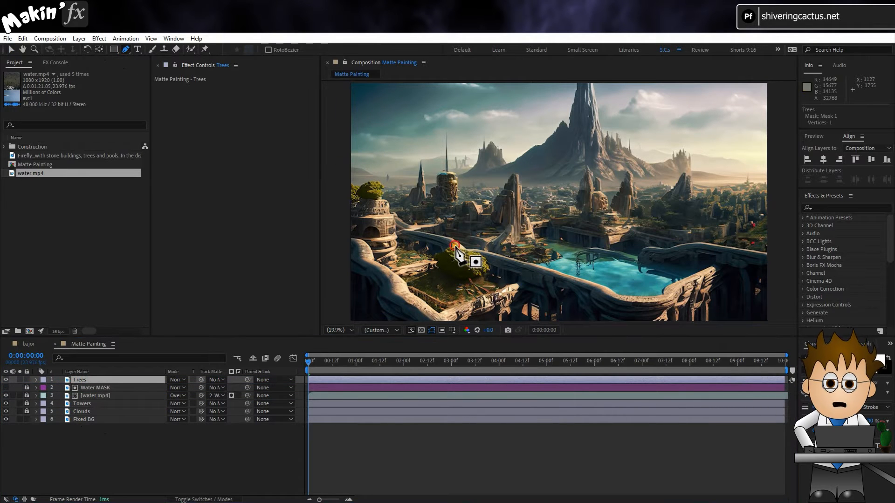
{"action": "left_click", "coordinate": [475, 252]}
{"action": "left_click", "coordinate": [489, 259]}
{"action": "left_click", "coordinate": [487, 273]}
{"action": "left_click", "coordinate": [461, 277]}
{"action": "left_click", "coordinate": [444, 272]}
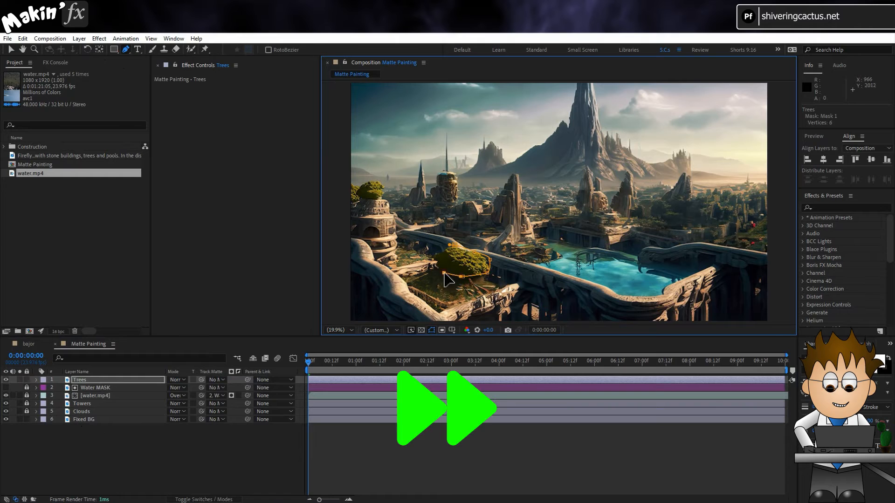
{"action": "left_click", "coordinate": [434, 259]}
{"action": "left_click", "coordinate": [441, 252]}
{"action": "left_click", "coordinate": [454, 245]}
- Mask the trees on top of the round stone tower at the image's left edge on the Trees layer
{"action": "left_click", "coordinate": [346, 177]}
{"action": "left_click", "coordinate": [341, 197]}
{"action": "left_click", "coordinate": [347, 208]}
{"action": "left_click", "coordinate": [355, 199]}
{"action": "left_click", "coordinate": [370, 198]}
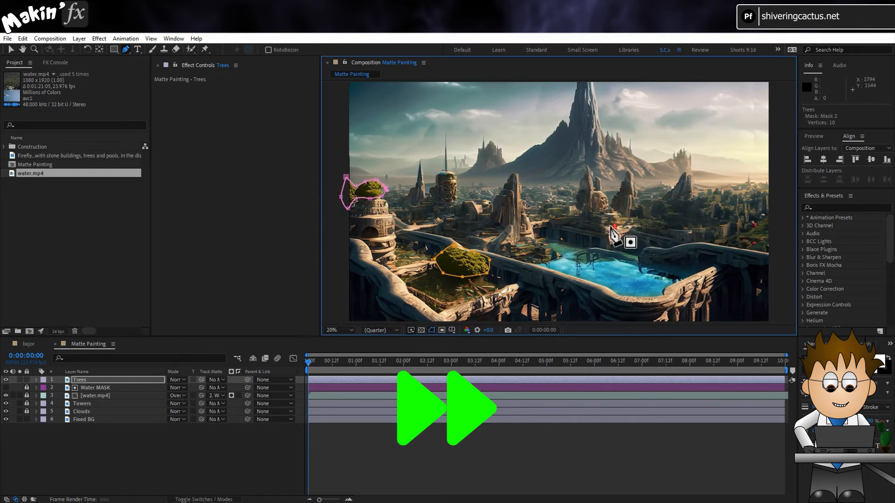
- Add further Pen masks on the Trees layer around the distant trees in the middle ground behind the pool
{"action": "scroll", "coordinate": [611, 227], "scroll_direction": "up", "scroll_amount": 2}
{"action": "left_click", "coordinate": [444, 202]}
{"action": "left_click", "coordinate": [413, 209]}
{"action": "left_click", "coordinate": [474, 223]}
{"action": "left_click", "coordinate": [462, 205]}
{"action": "left_click", "coordinate": [407, 209]}
{"action": "left_click", "coordinate": [393, 234]}
{"action": "left_click", "coordinate": [544, 234]}
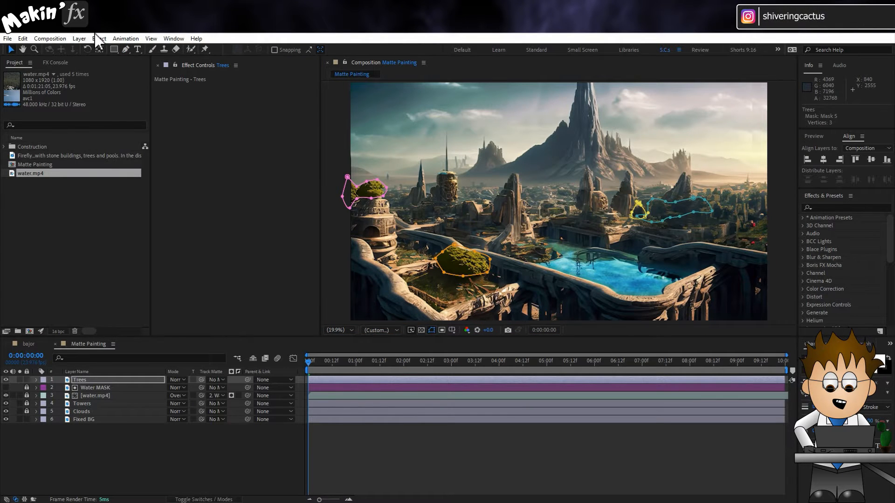
- Create a composition-sized dark grey solid above the Trees layer and name it Noise
{"action": "left_click", "coordinate": [79, 38]}
{"action": "mouse_move", "coordinate": [94, 50]}
{"action": "left_click", "coordinate": [257, 61]}
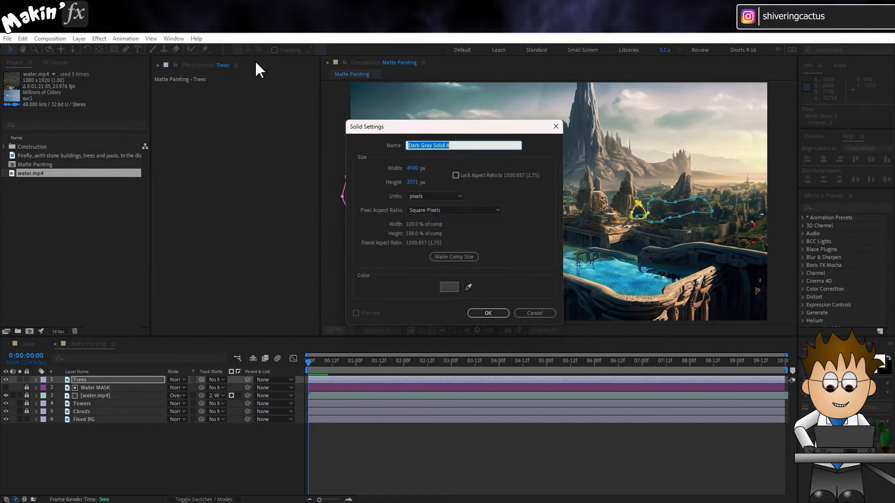
{"action": "left_click", "coordinate": [467, 259]}
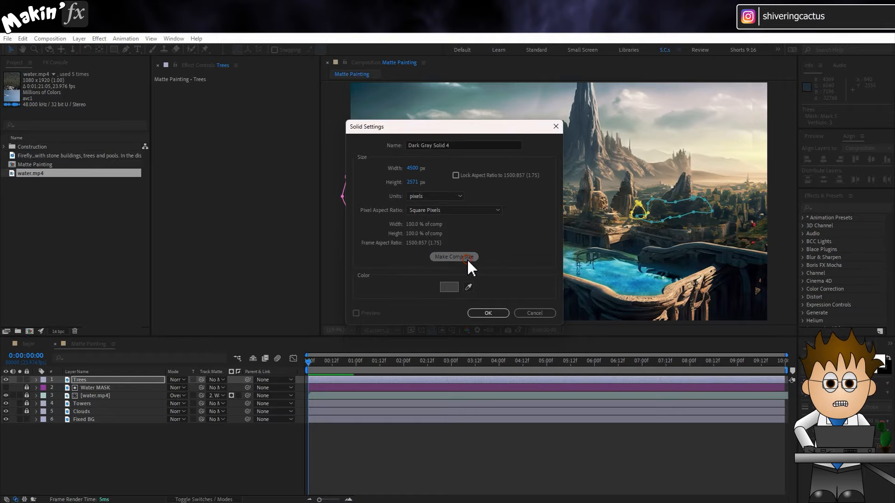
{"action": "left_click", "coordinate": [489, 314]}
{"action": "left_click", "coordinate": [115, 381]}
{"action": "key", "text": "Return"}
{"action": "type", "text": "Noi"}
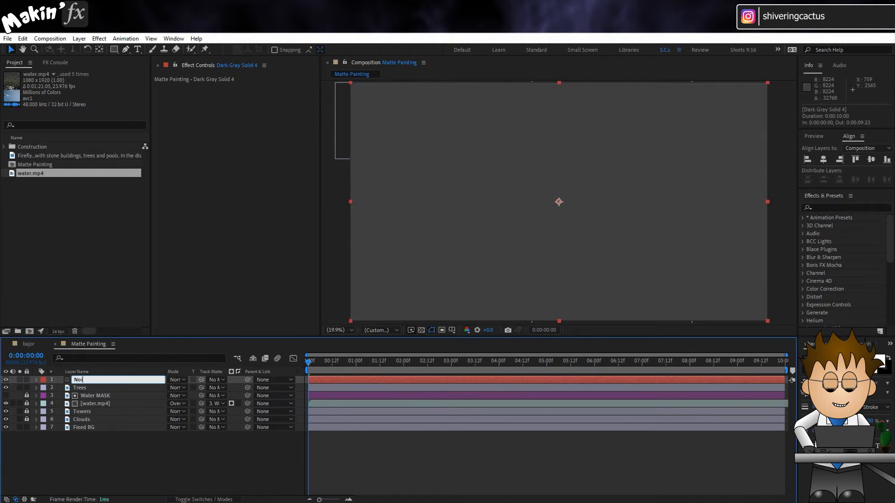
{"action": "type", "text": "se"}
{"action": "key", "text": "Return"}
- Apply Turbulent Noise to the Noise layer and set its transform scale to 40
{"action": "left_click", "coordinate": [98, 38]}
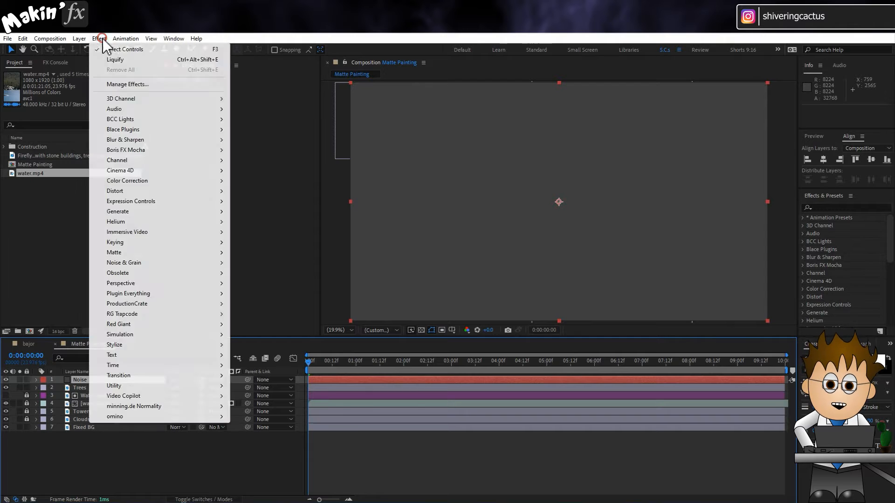
{"action": "mouse_move", "coordinate": [164, 263]}
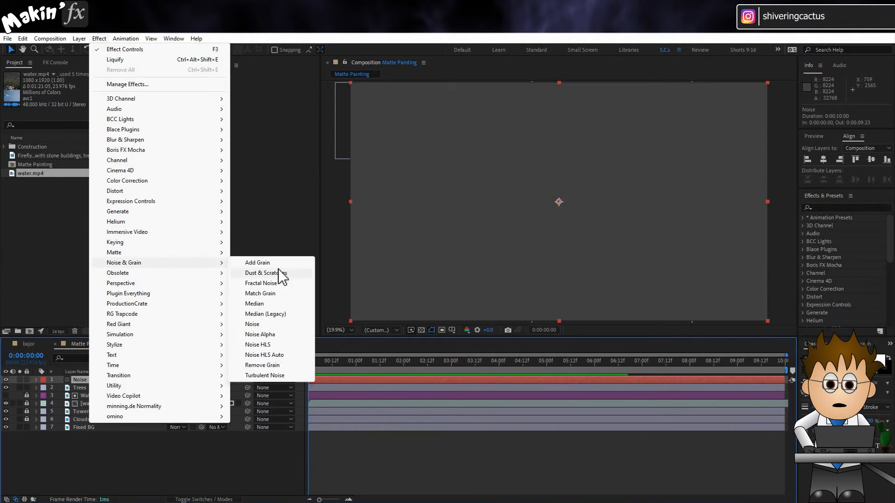
{"action": "left_click", "coordinate": [287, 375]}
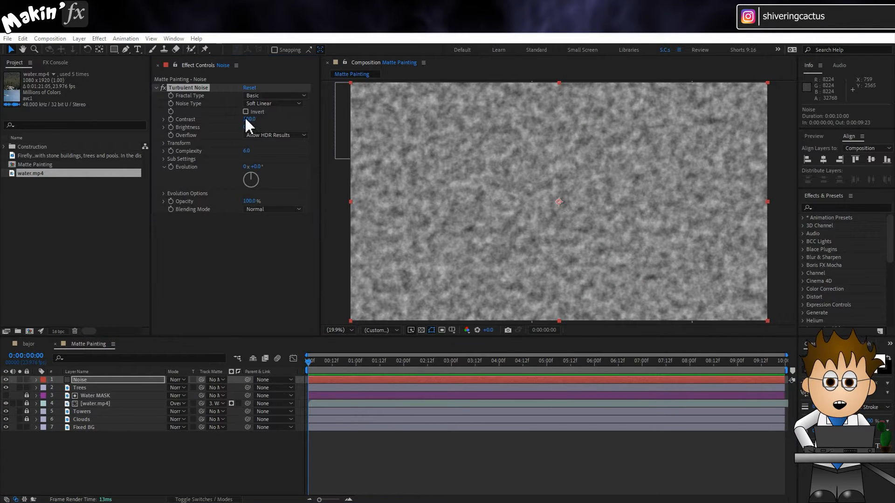
{"action": "left_click", "coordinate": [164, 143]}
{"action": "left_click", "coordinate": [251, 167]}
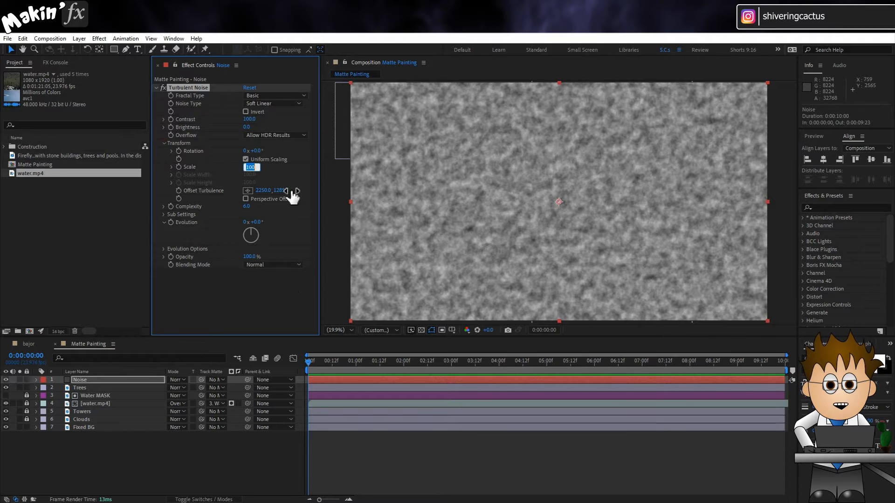
{"action": "key", "text": "Return"}
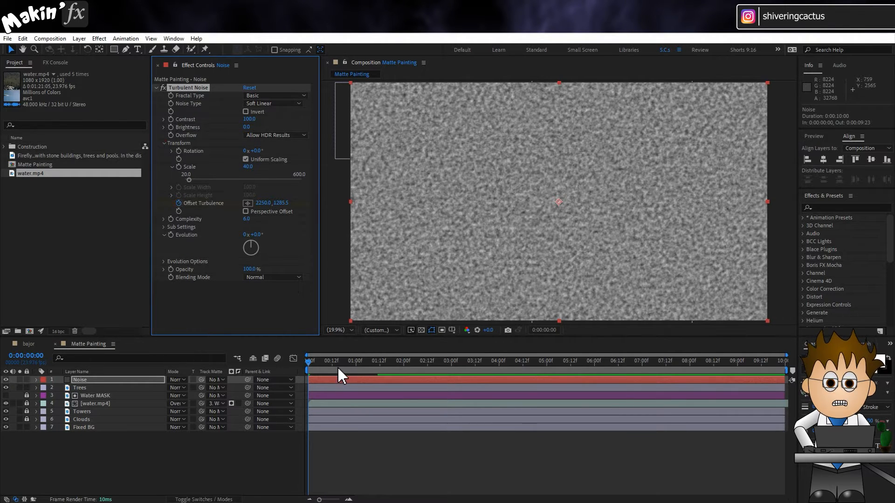
- Animate Turbulent Noise's Offset Turbulence from the first frame to 0:00:09:23 by increasing its horizontal value, and preview the drift
{"action": "left_click_drag", "start_coordinate": [346, 365], "coordinate": [787, 366]}
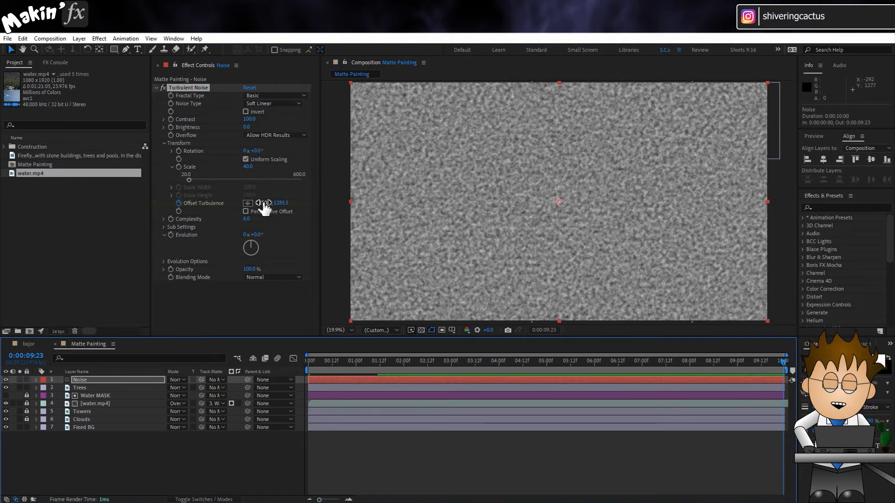
{"action": "left_click_drag", "start_coordinate": [264, 204], "coordinate": [389, 207]}
{"action": "left_click_drag", "start_coordinate": [695, 210], "coordinate": [746, 211]}
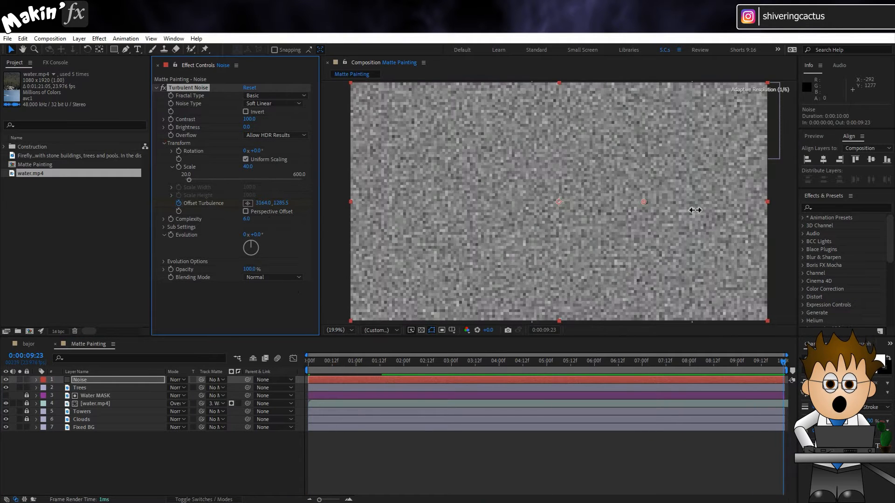
{"action": "left_click_drag", "start_coordinate": [318, 363], "coordinate": [289, 357]}
{"action": "key", "text": "space"}
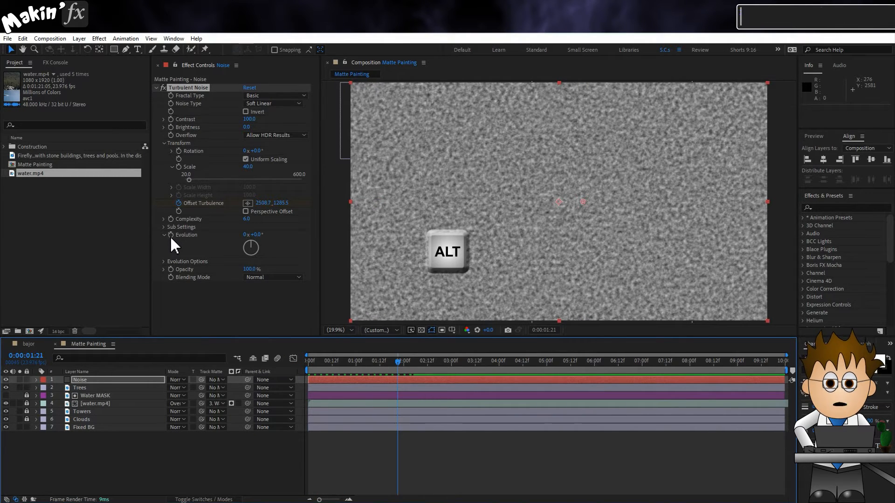
- Add the expression time*50 to Turbulent Noise's Evolution and return to the start of the composition
{"action": "left_click", "coordinate": [170, 236], "text": "alt"}
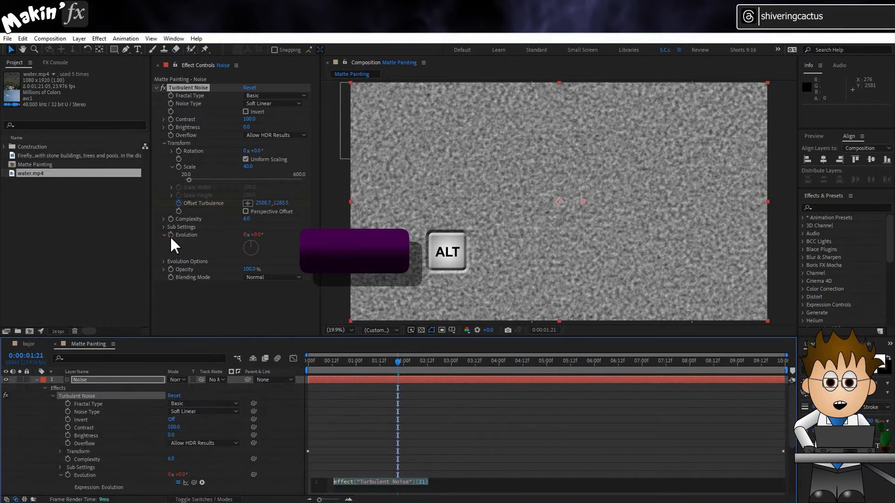
{"action": "type", "text": "time*50"}
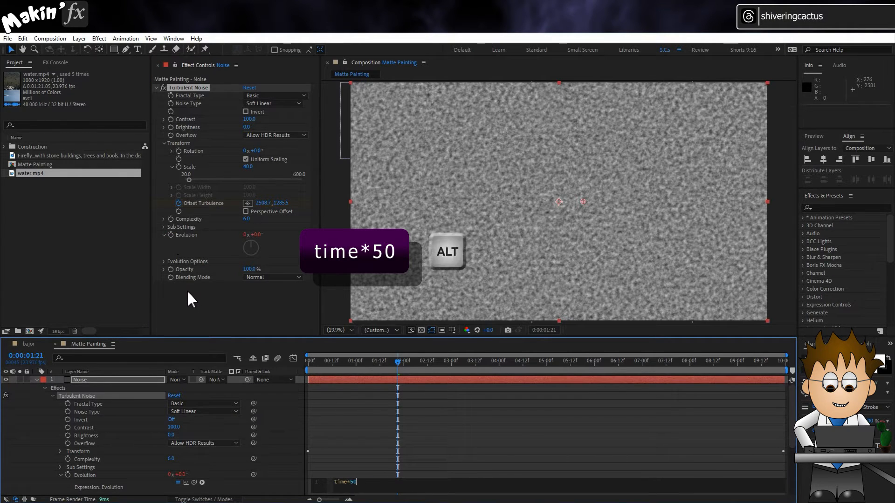
{"action": "left_click", "coordinate": [40, 444]}
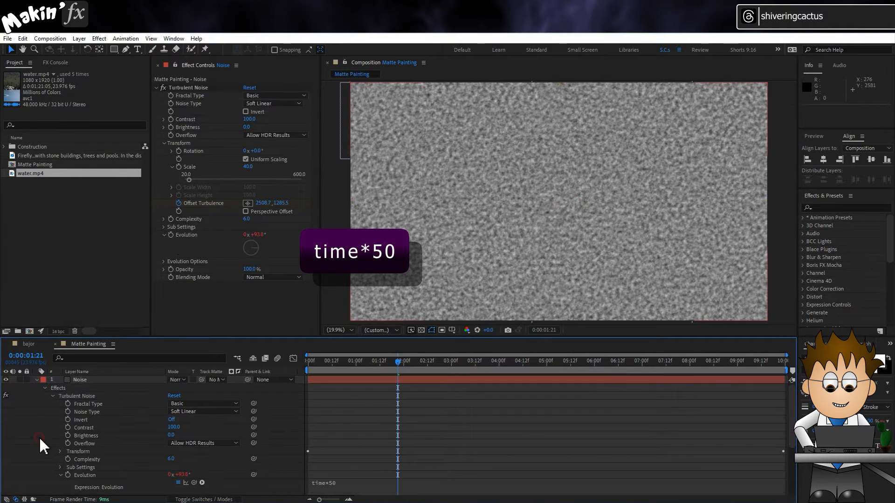
{"action": "left_click", "coordinate": [347, 365]}
{"action": "left_click_drag", "start_coordinate": [347, 365], "coordinate": [268, 365]}
- Collapse the Noise layer's properties, then hide and lock the layer
{"action": "left_click", "coordinate": [43, 380]}
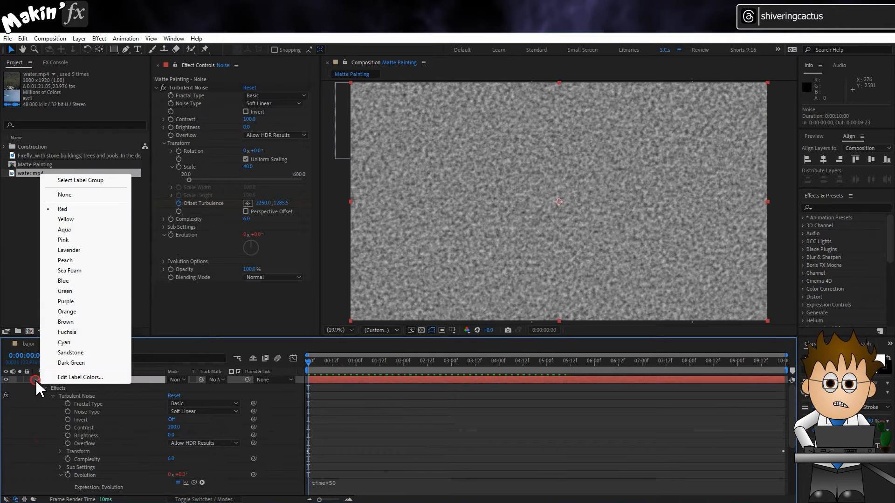
{"action": "left_click", "coordinate": [37, 380]}
{"action": "left_click", "coordinate": [6, 380]}
{"action": "left_click", "coordinate": [25, 380]}
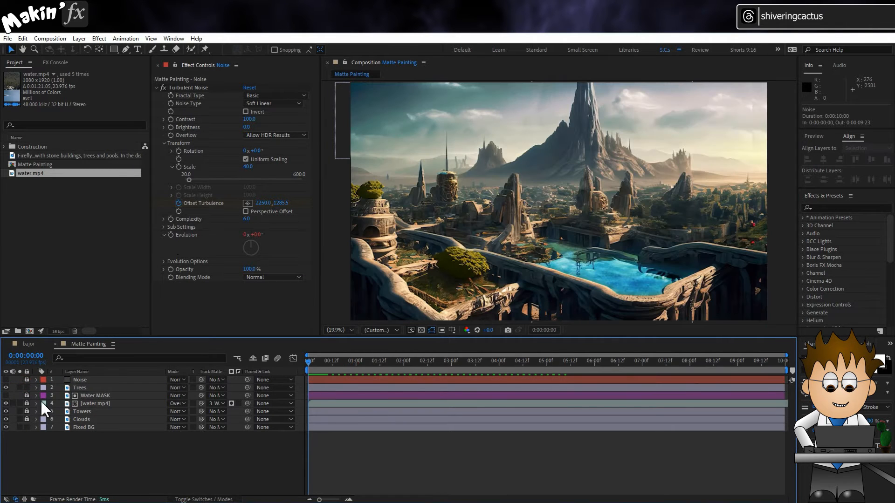
- Apply Displacement Map to the Trees layer, using the Noise layer with Effects & Masks as the displacement map
{"action": "left_click", "coordinate": [98, 389]}
{"action": "left_click", "coordinate": [99, 38]}
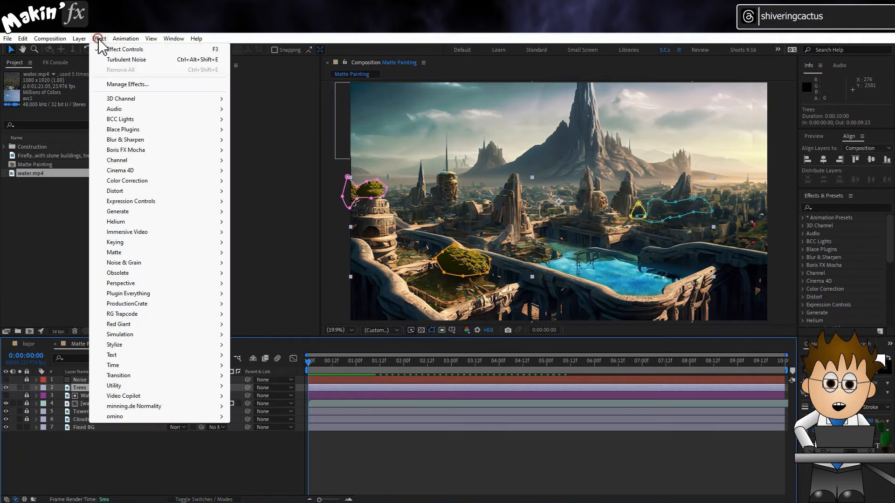
{"action": "mouse_move", "coordinate": [135, 191]}
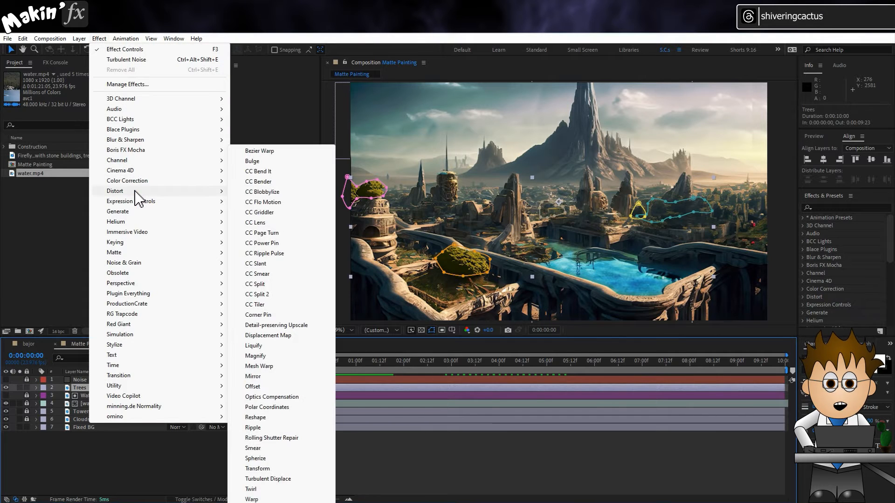
{"action": "left_click", "coordinate": [288, 336]}
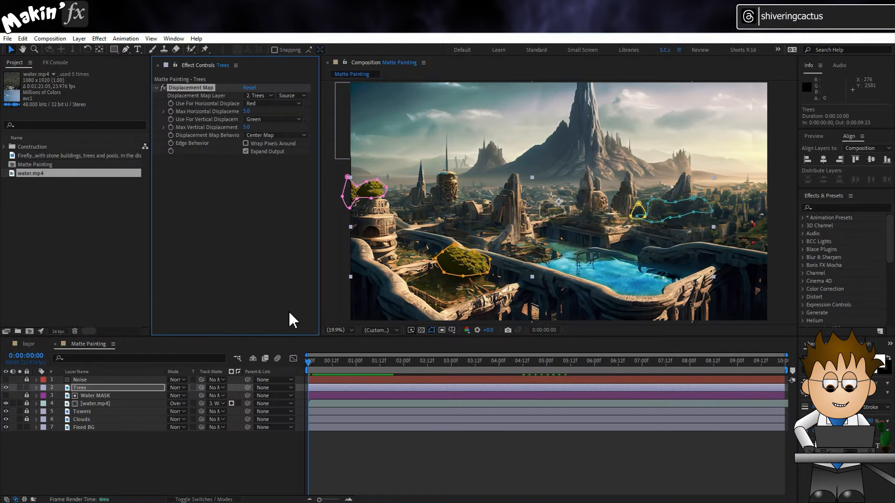
{"action": "left_click", "coordinate": [264, 96]}
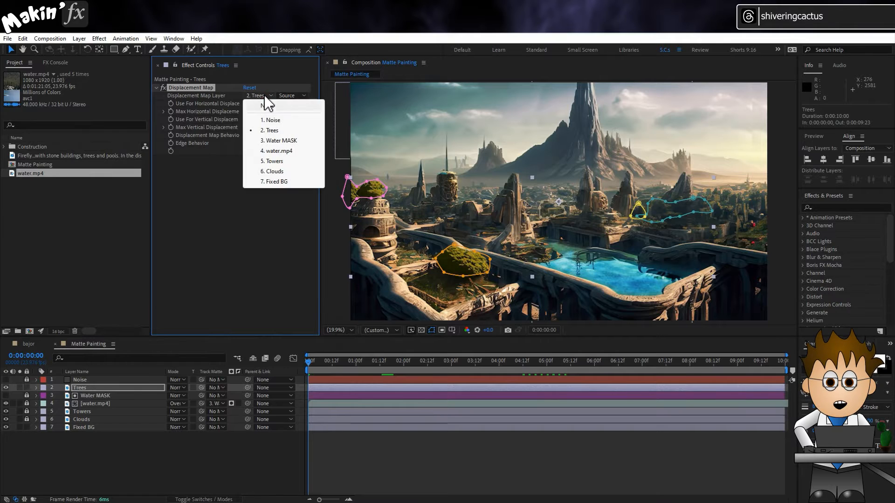
{"action": "left_click", "coordinate": [275, 119]}
{"action": "left_click", "coordinate": [303, 96]}
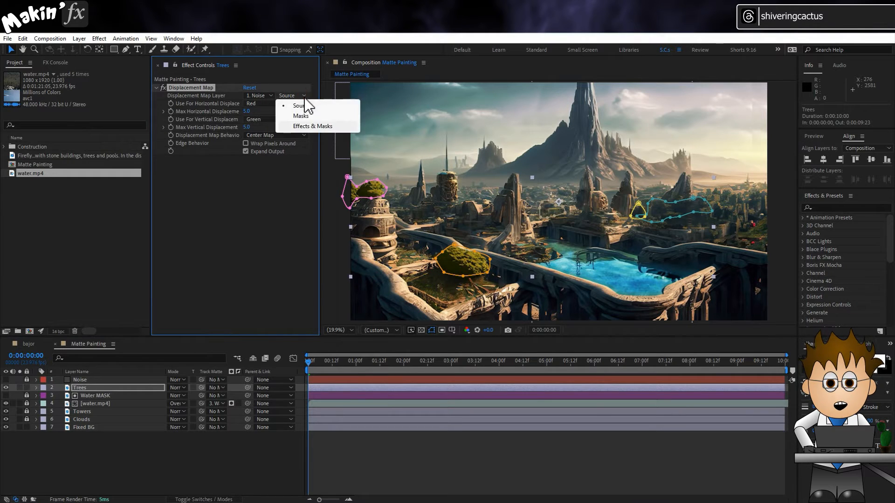
{"action": "left_click", "coordinate": [315, 126]}
- Preview the displaced trees in the whole view and at 100% magnification to check how the foliage moves
{"action": "left_click", "coordinate": [275, 367]}
{"action": "key", "text": "space"}
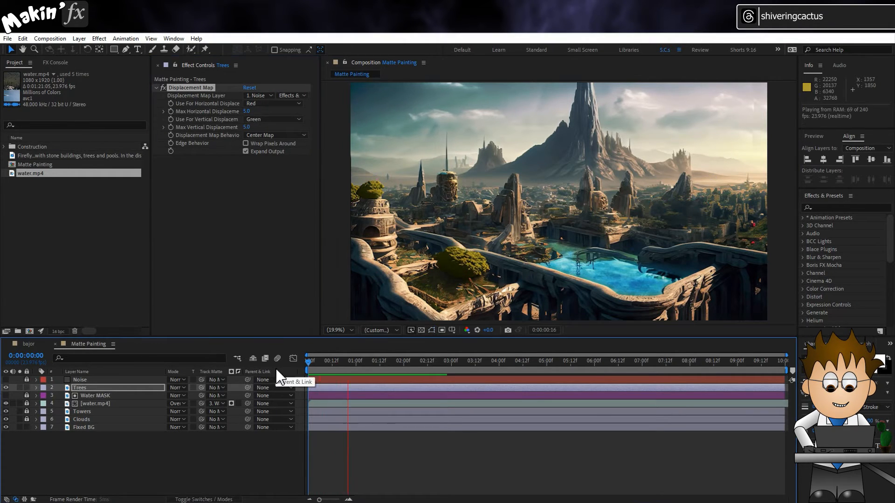
{"action": "key", "text": "space"}
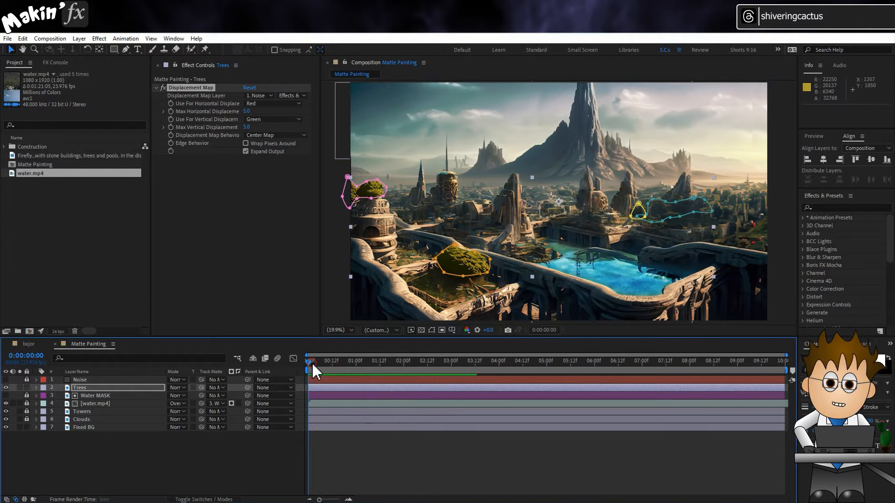
{"action": "left_click", "coordinate": [340, 328]}
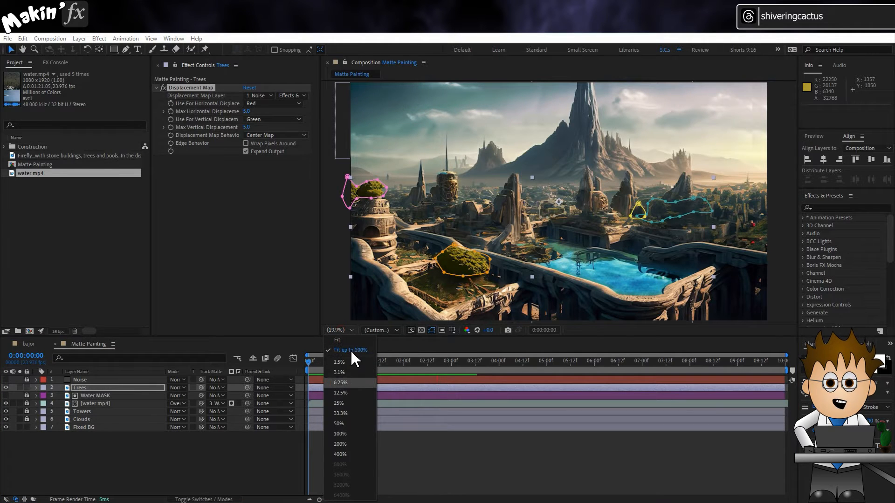
{"action": "left_click", "coordinate": [346, 429]}
{"action": "key", "text": "space"}
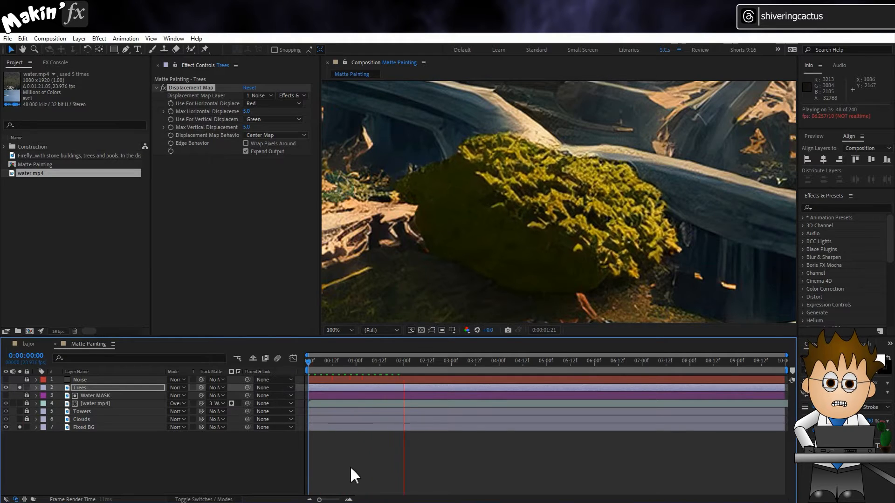
{"action": "key", "text": "space"}
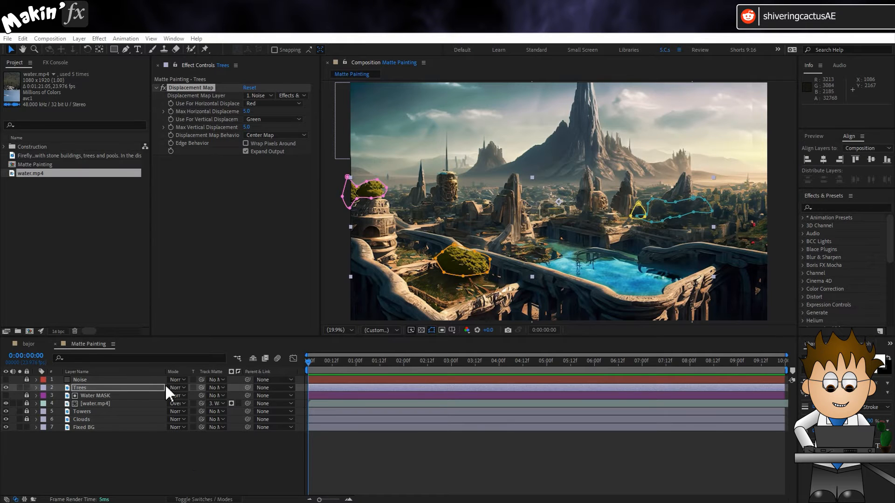
- Make the layers from Trees down to Fixed BG 3D, parent the others to Fixed BG, and relock all layers
{"action": "left_click", "coordinate": [189, 473]}
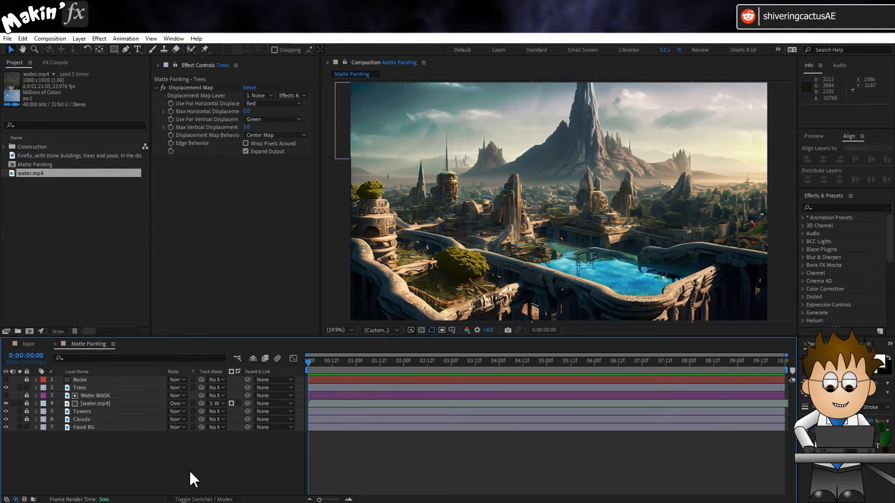
{"action": "left_click", "coordinate": [204, 500]}
{"action": "left_click_drag", "start_coordinate": [27, 380], "coordinate": [27, 420]}
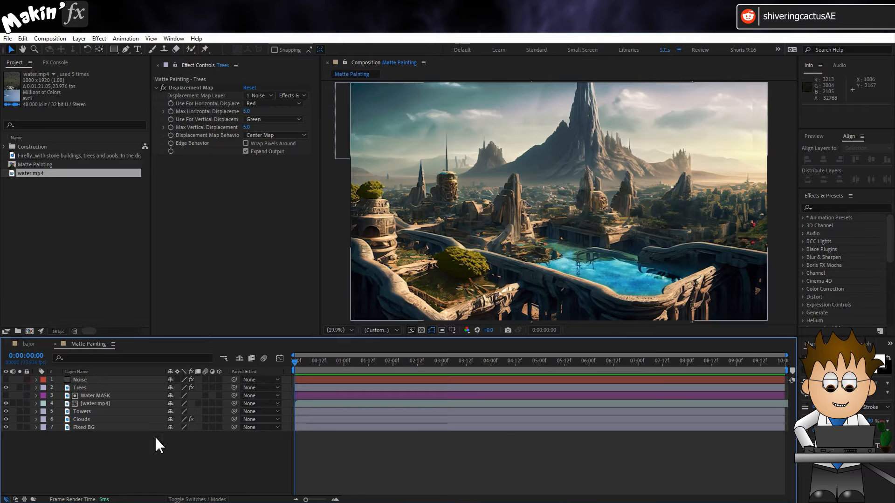
{"action": "left_click_drag", "start_coordinate": [219, 380], "coordinate": [220, 420]}
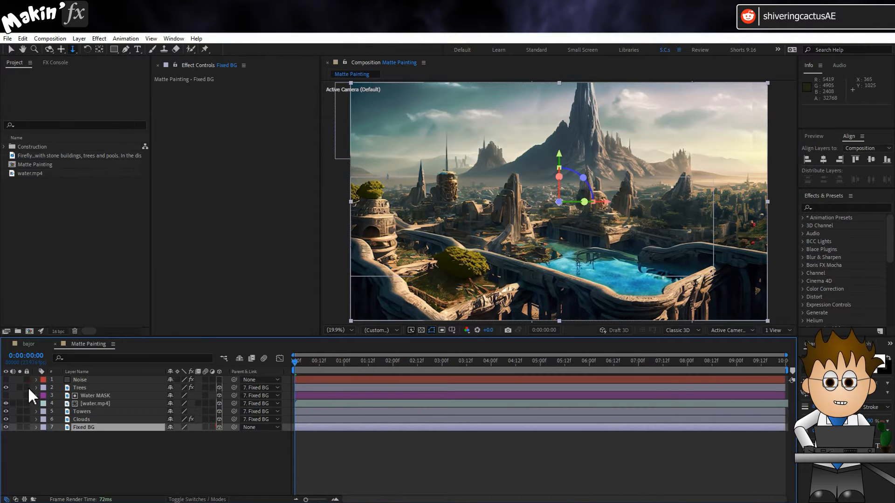
{"action": "left_click", "coordinate": [34, 449]}
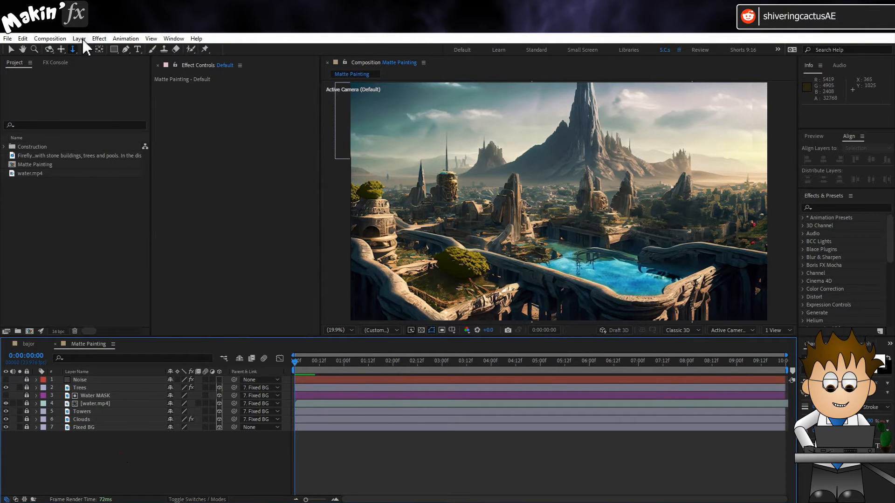
- Add a two-node camera to the composition with its default settings
{"action": "left_click", "coordinate": [79, 38]}
{"action": "mouse_move", "coordinate": [88, 50]}
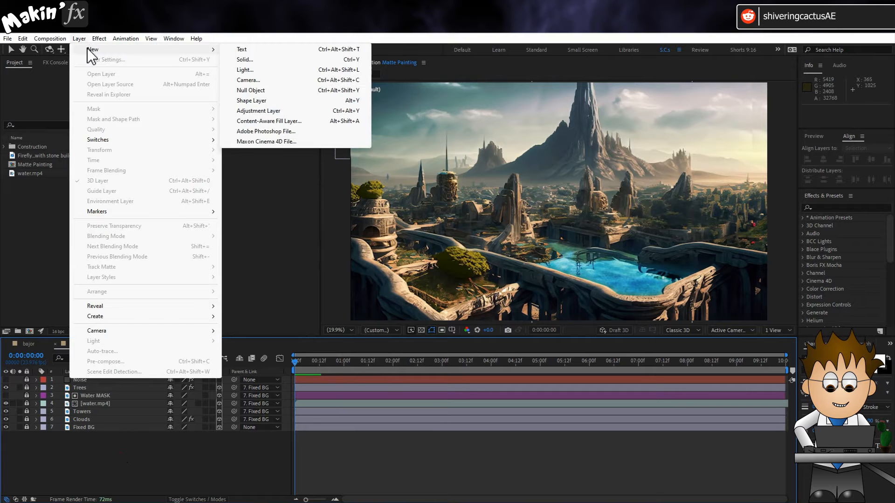
{"action": "left_click", "coordinate": [251, 80]}
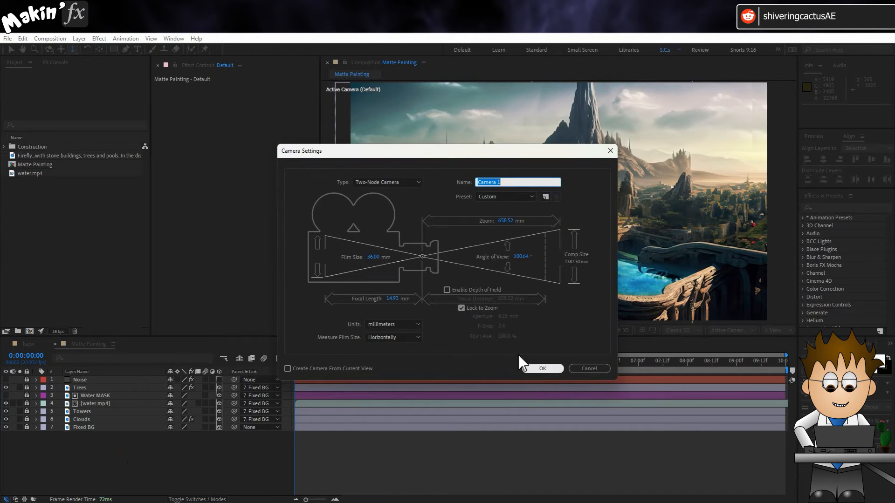
{"action": "left_click", "coordinate": [535, 367]}
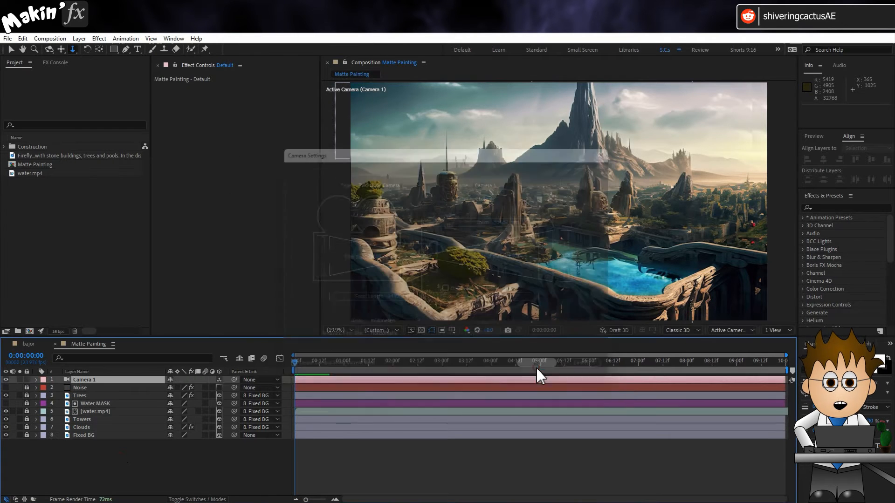
- Resize the Matte Painting composition to 1920 x 1080 px
{"action": "left_click", "coordinate": [65, 39]}
{"action": "left_click", "coordinate": [68, 62]}
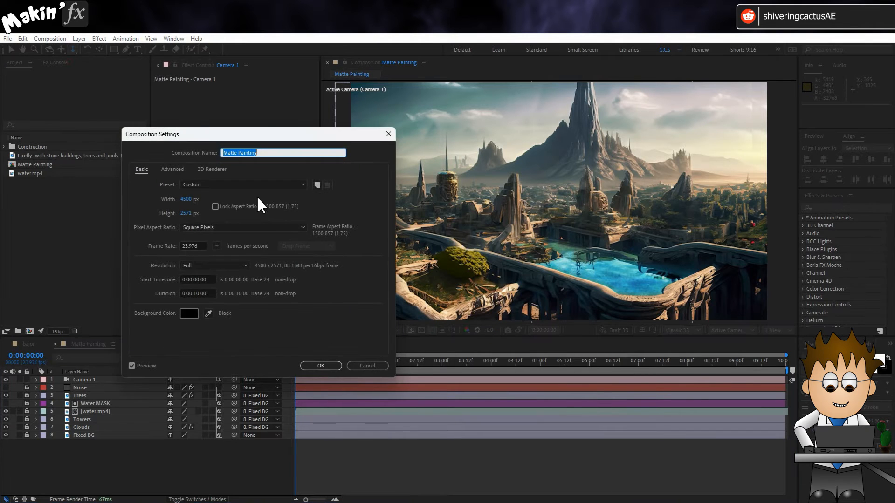
{"action": "left_click", "coordinate": [186, 200]}
{"action": "type", "text": "1920"}
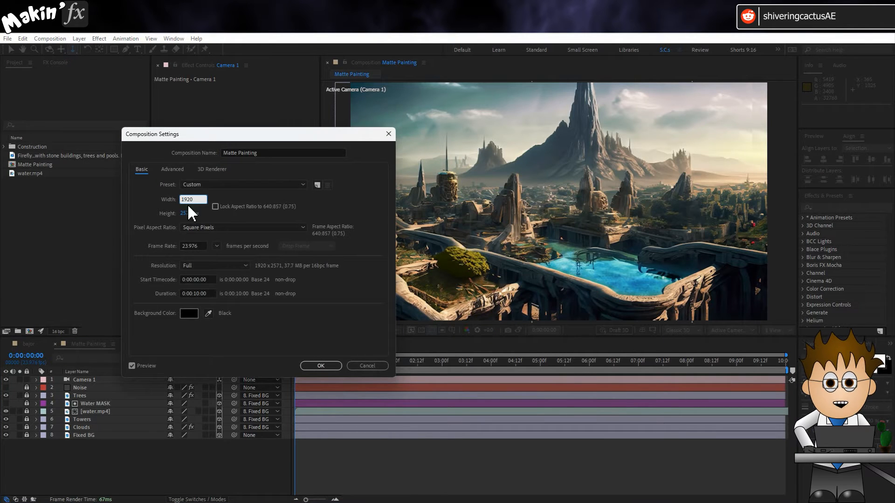
{"action": "key", "text": "Tab"}
{"action": "type", "text": "1080"}
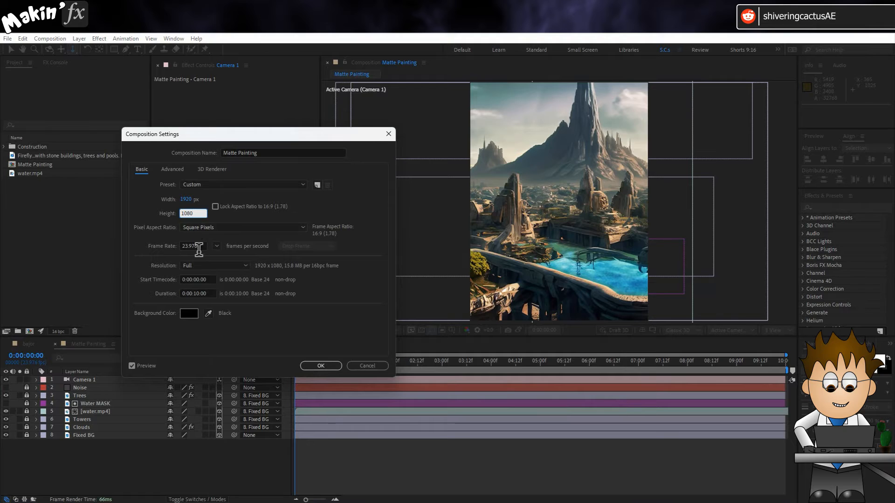
{"action": "key", "text": "Tab"}
{"action": "left_click", "coordinate": [321, 366]}
- Set keyframes for the camera's Point of Interest and Position at the first frame
{"action": "left_click", "coordinate": [34, 381]}
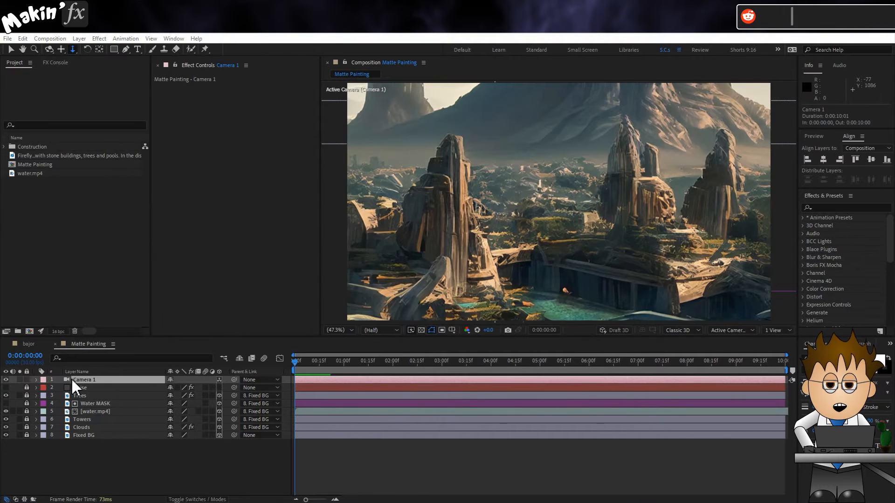
{"action": "left_click", "coordinate": [37, 380]}
{"action": "left_click", "coordinate": [45, 389]}
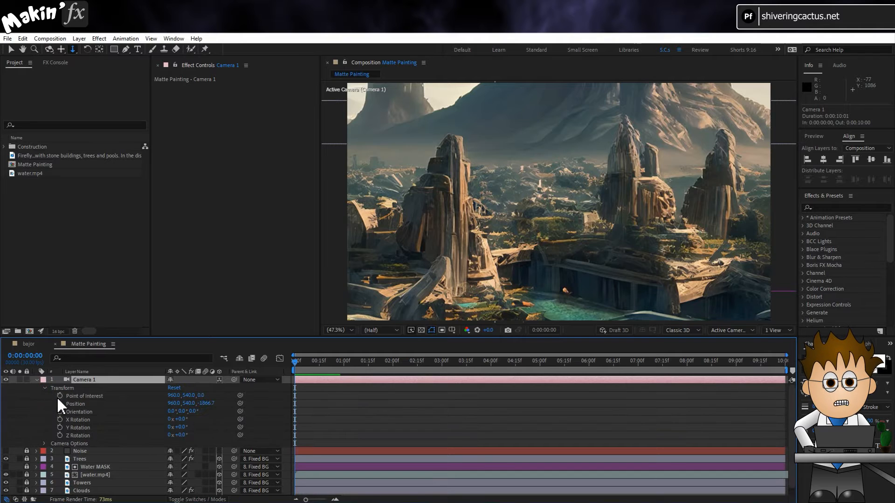
{"action": "left_click", "coordinate": [60, 396]}
{"action": "left_click", "coordinate": [60, 403]}
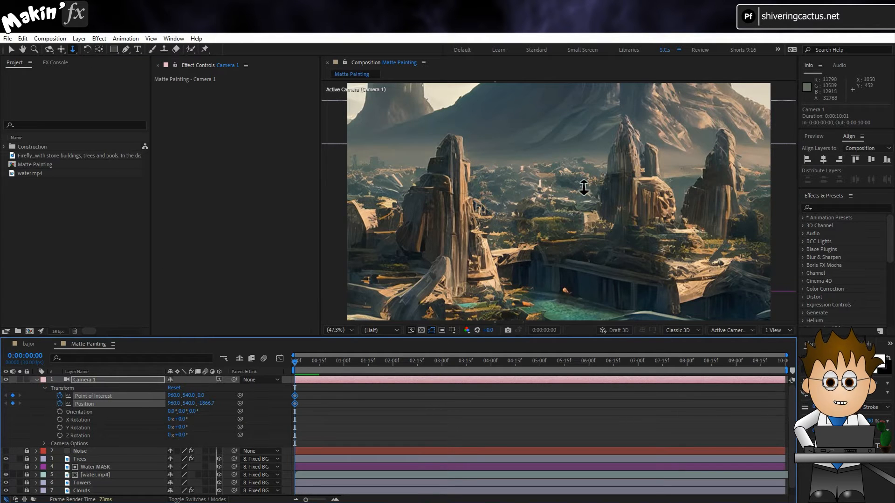
- Dolly the camera back to a Z position of about -4363.5 so the whole painting fills the frame
{"action": "left_click_drag", "start_coordinate": [582, 177], "coordinate": [564, 288]}
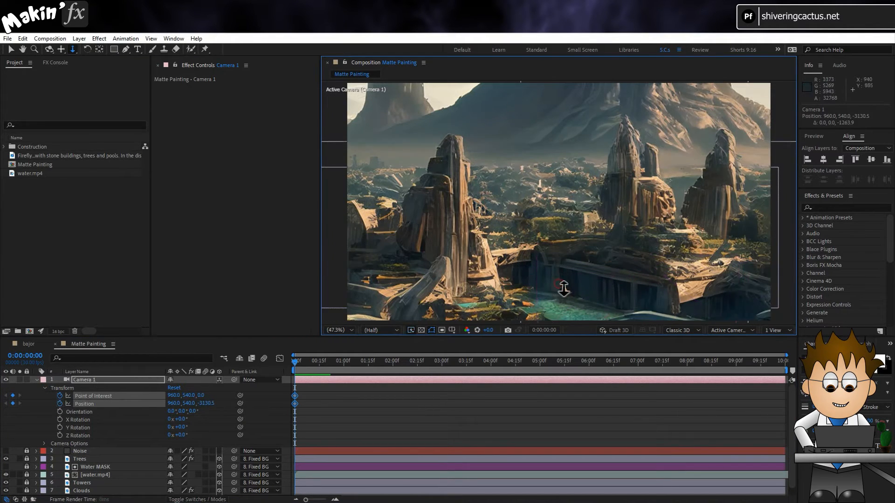
{"action": "left_click_drag", "start_coordinate": [556, 184], "coordinate": [558, 212]}
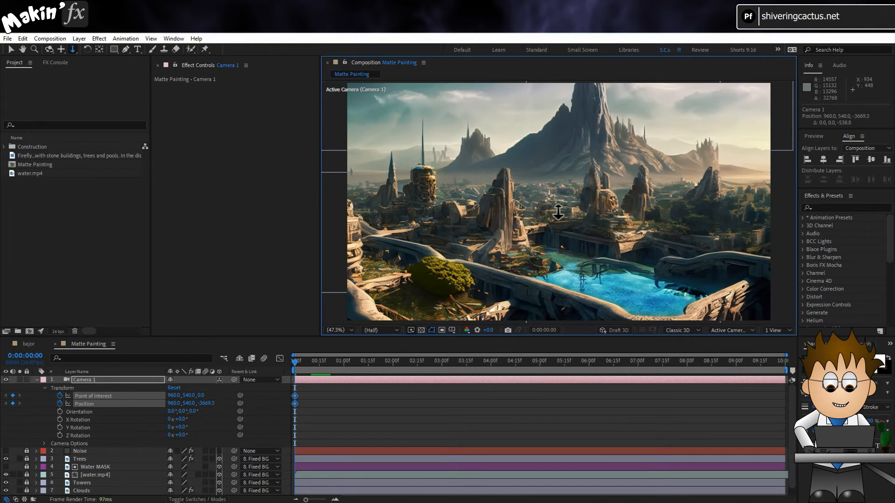
{"action": "left_click_drag", "start_coordinate": [559, 166], "coordinate": [561, 193]}
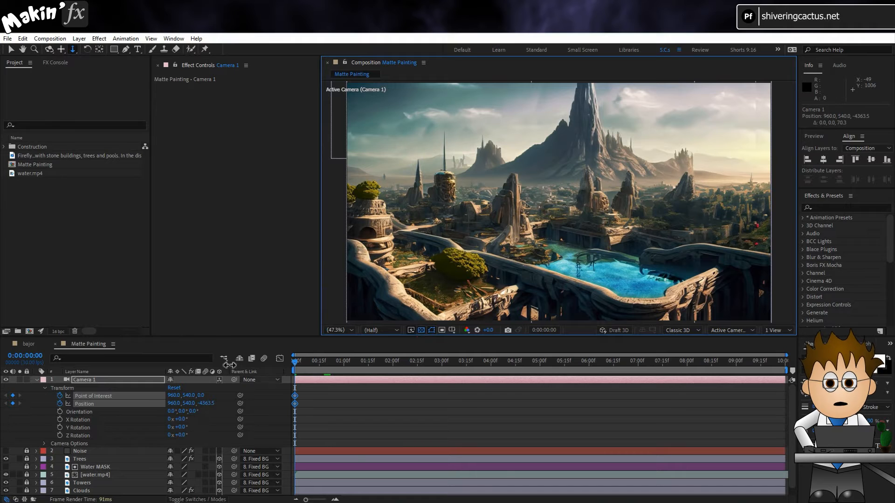
- At 0:00:09:29, move the camera in on the rock towers, with Point of Interest Y at 440.3 and Position Y at 440
{"action": "left_click_drag", "start_coordinate": [501, 368], "coordinate": [784, 368]}
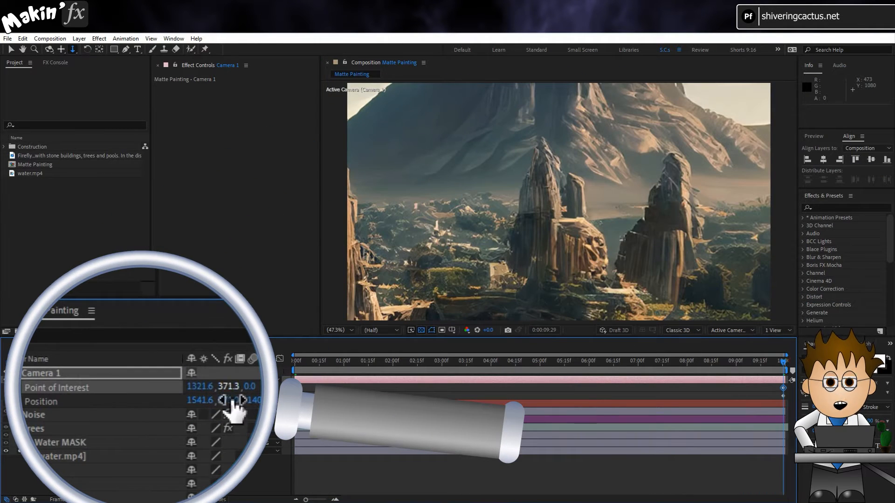
{"action": "left_click_drag", "start_coordinate": [228, 387], "coordinate": [283, 385]}
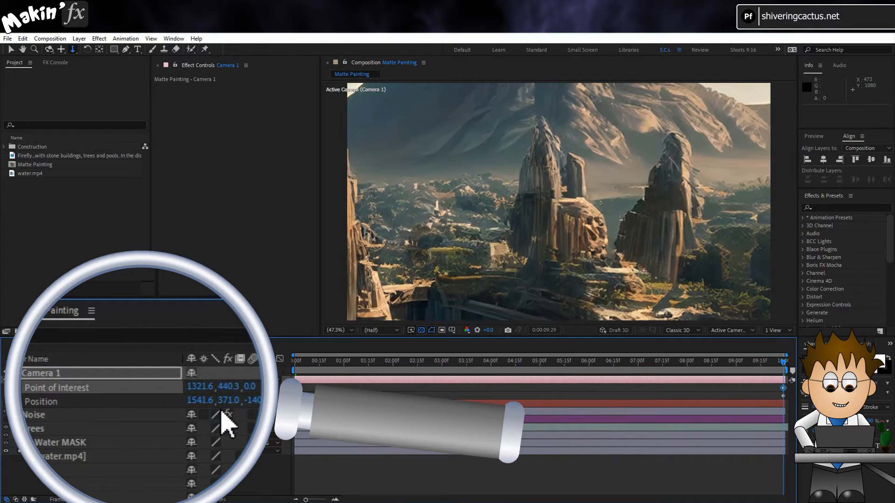
{"action": "left_click_drag", "start_coordinate": [229, 400], "coordinate": [240, 400]}
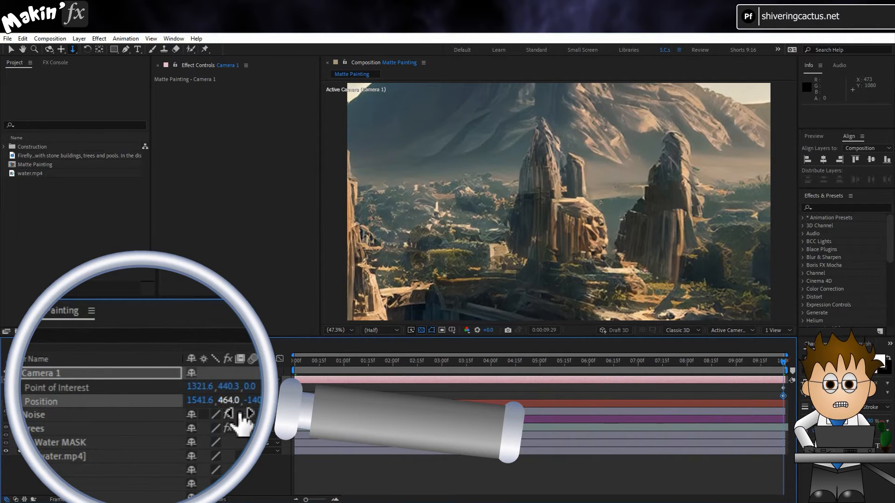
{"action": "left_click", "coordinate": [229, 401]}
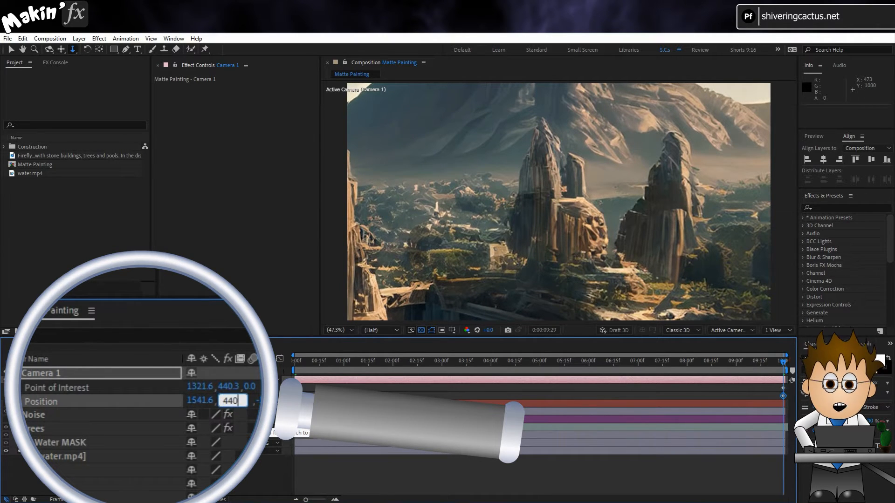
{"action": "type", "text": "440"}
{"action": "key", "text": "Return"}
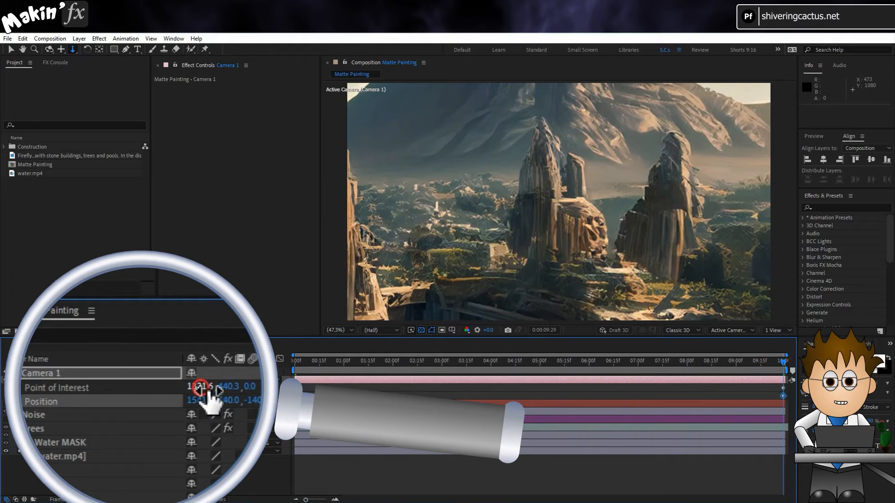
- Copy the Point of Interest's X value of 1321.6 to the camera's Position X, and scrub through the move
{"action": "left_click", "coordinate": [210, 387]}
{"action": "key", "text": "ctrl+c"}
{"action": "left_click", "coordinate": [212, 403]}
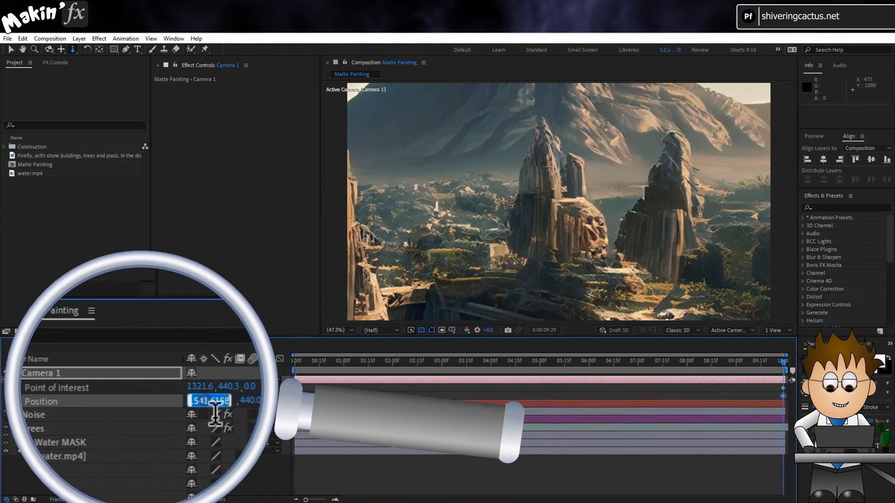
{"action": "key", "text": "ctrl+v"}
{"action": "left_click", "coordinate": [201, 471]}
{"action": "left_click_drag", "start_coordinate": [757, 362], "coordinate": [277, 366]}
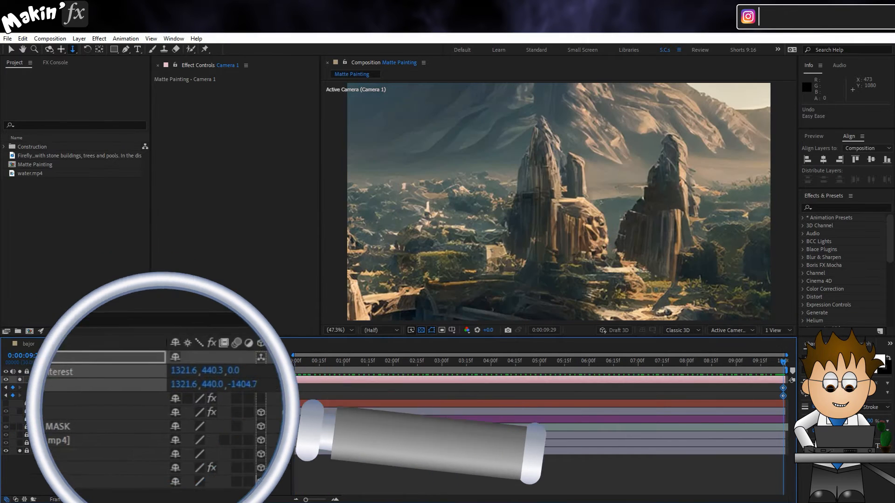
- Apply Easy Ease Out to the camera's starting Point of Interest and Position keyframes
{"action": "left_click", "coordinate": [320, 399]}
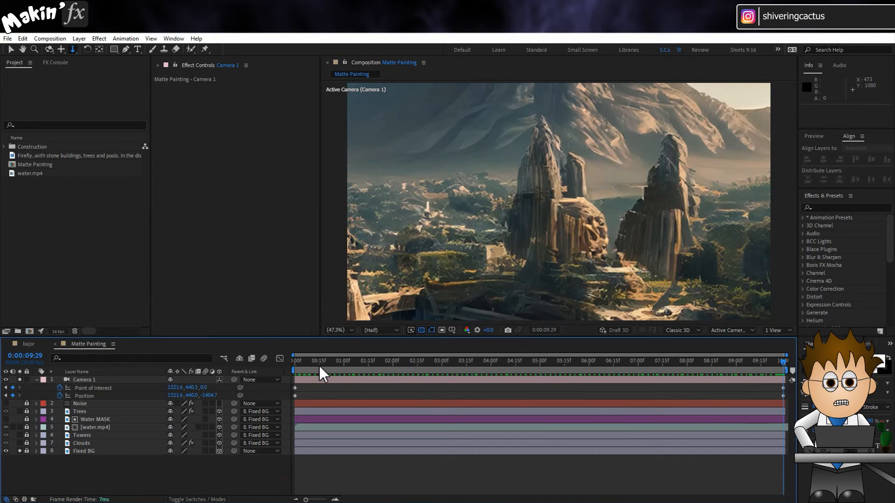
{"action": "left_click_drag", "start_coordinate": [311, 394], "coordinate": [293, 399]}
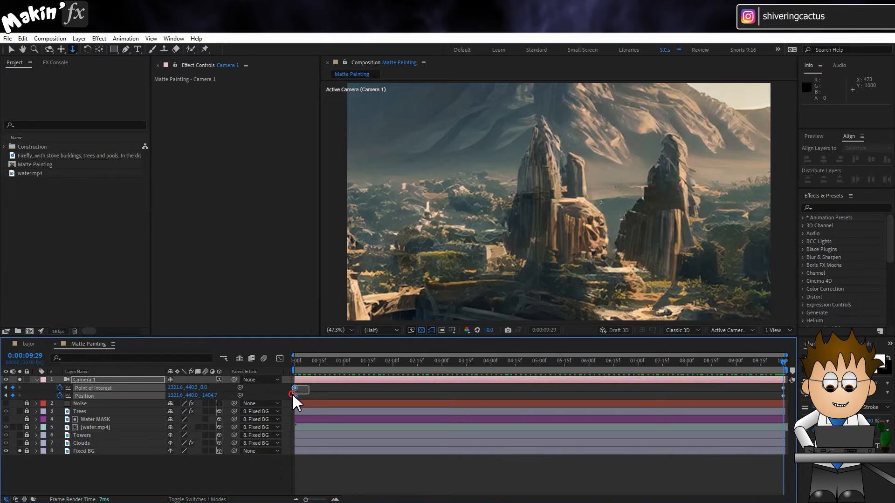
{"action": "right_click", "coordinate": [295, 396]}
{"action": "mouse_move", "coordinate": [334, 391]}
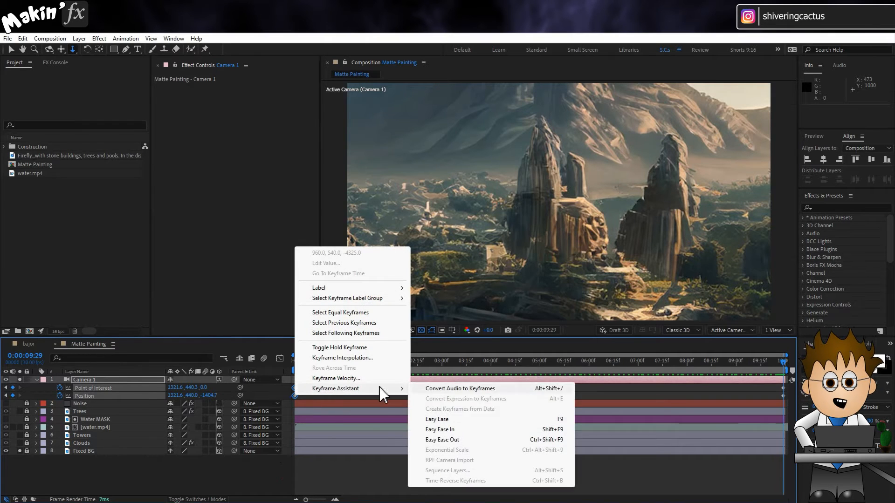
{"action": "left_click", "coordinate": [477, 439]}
- Apply Easy Ease In to the camera's ending Point of Interest and Position keyframes, and preview the move
{"action": "left_click_drag", "start_coordinate": [769, 386], "coordinate": [792, 403]}
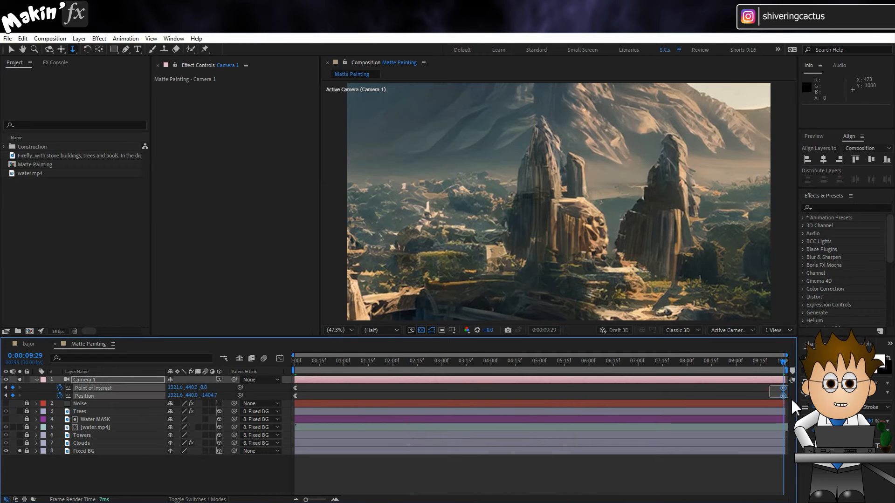
{"action": "right_click", "coordinate": [783, 396]}
{"action": "mouse_move", "coordinate": [797, 390]}
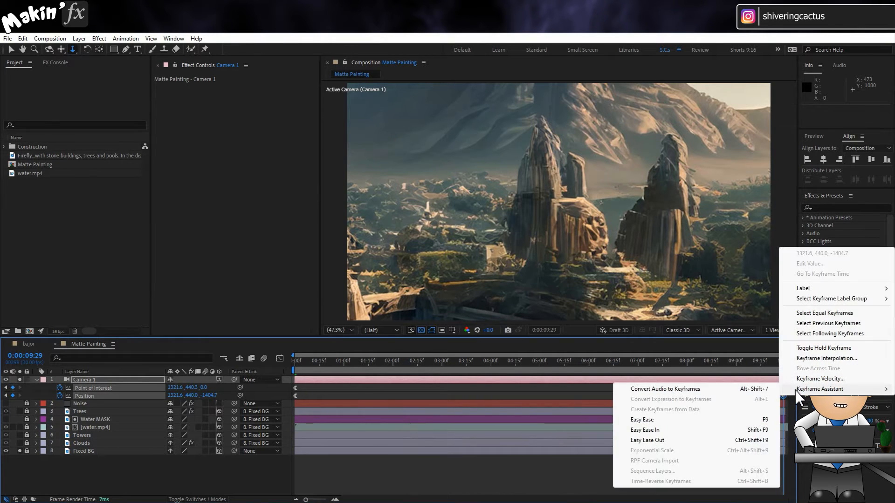
{"action": "left_click", "coordinate": [673, 431]}
{"action": "key", "text": "space"}
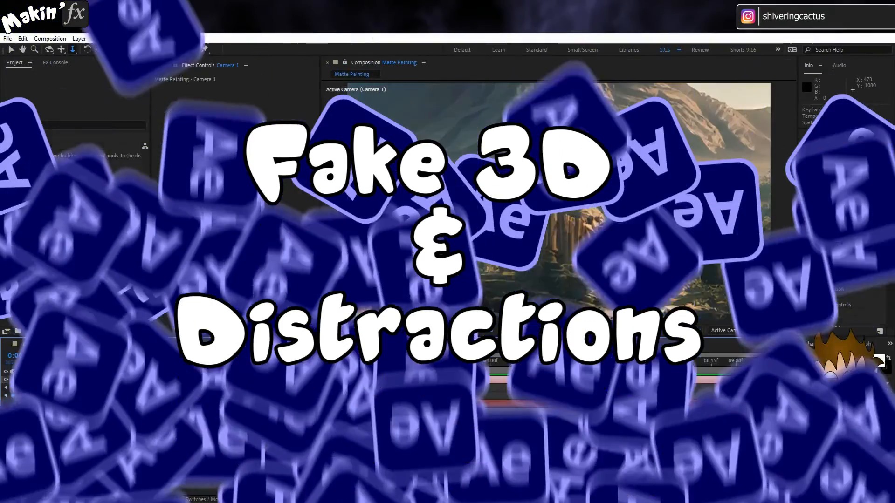
{"action": "key", "text": "space"}
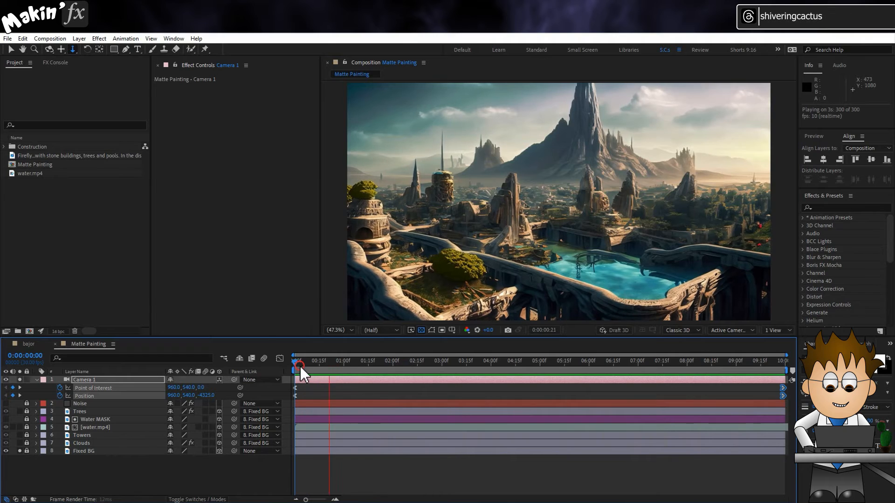
{"action": "key", "text": "space"}
- Duplicate the Fixed BG layer, place the copy directly beneath the camera layer and rename it "Tower - extra one"
{"action": "left_click", "coordinate": [124, 468]}
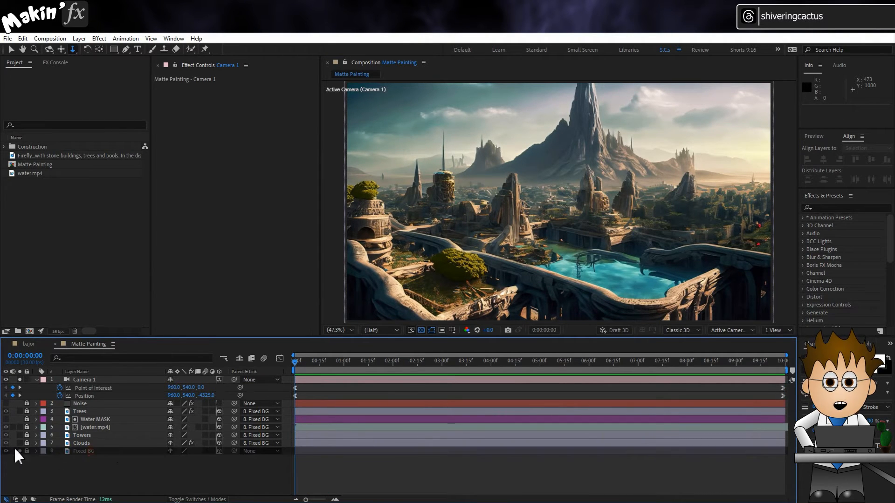
{"action": "left_click", "coordinate": [127, 452]}
{"action": "key", "text": "ctrl+d"}
{"action": "left_click_drag", "start_coordinate": [128, 451], "coordinate": [110, 402]}
{"action": "key", "text": "Return"}
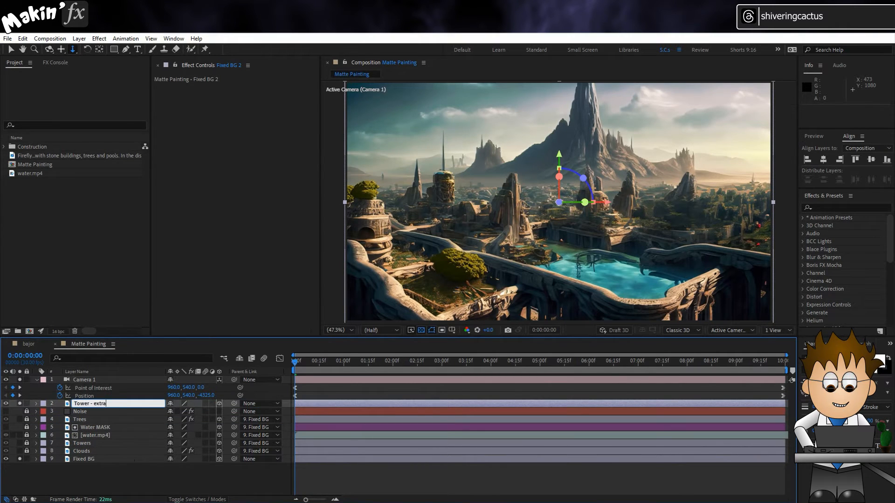
{"action": "type", "text": "Tower - extra one"}
{"action": "key", "text": "Return"}
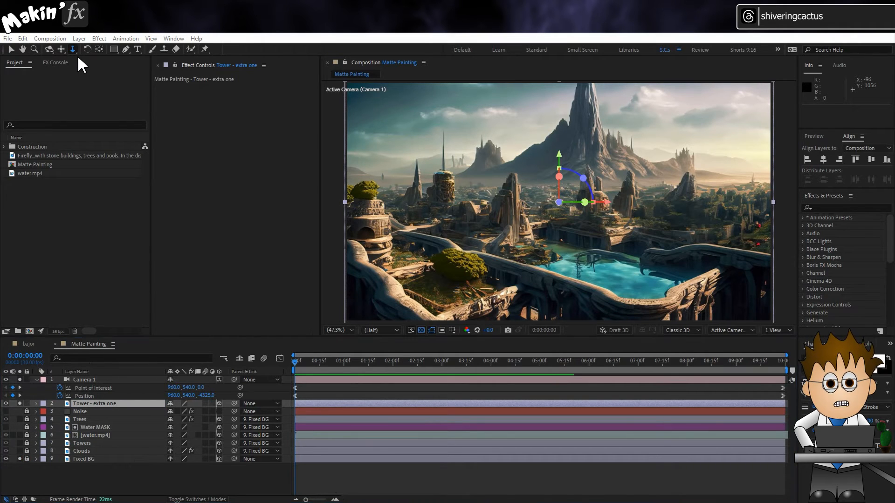
- Draw a closed Pen mask around the rock tower just left of the pool on the Tower - extra one layer
{"action": "left_click", "coordinate": [125, 49]}
{"action": "scroll", "coordinate": [519, 256], "scroll_direction": "up", "scroll_amount": 3}
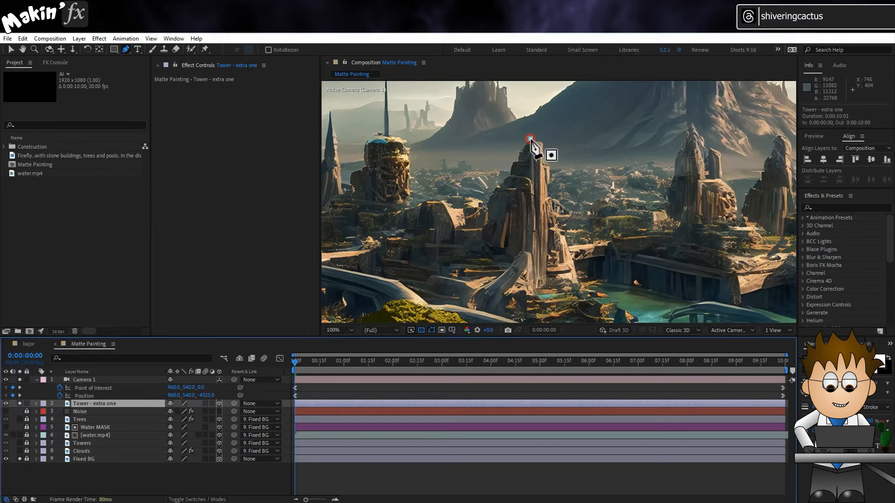
{"action": "left_click", "coordinate": [529, 139]}
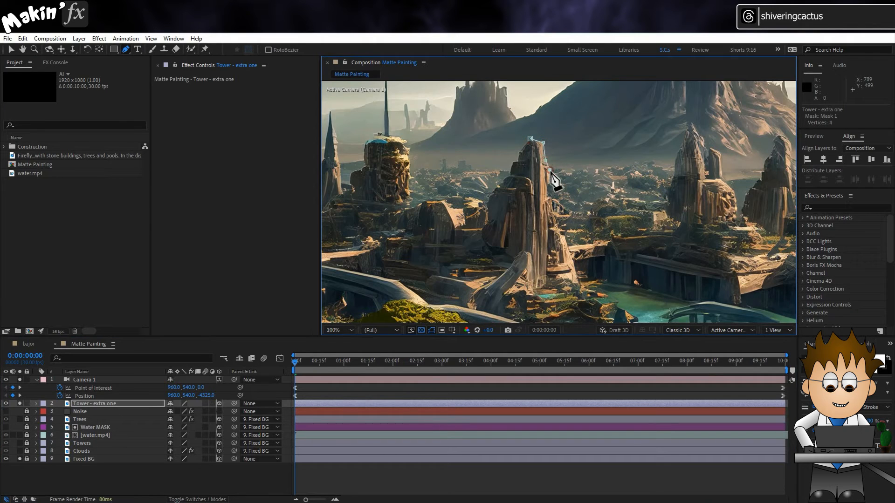
{"action": "left_click", "coordinate": [551, 184]}
{"action": "left_click", "coordinate": [553, 198]}
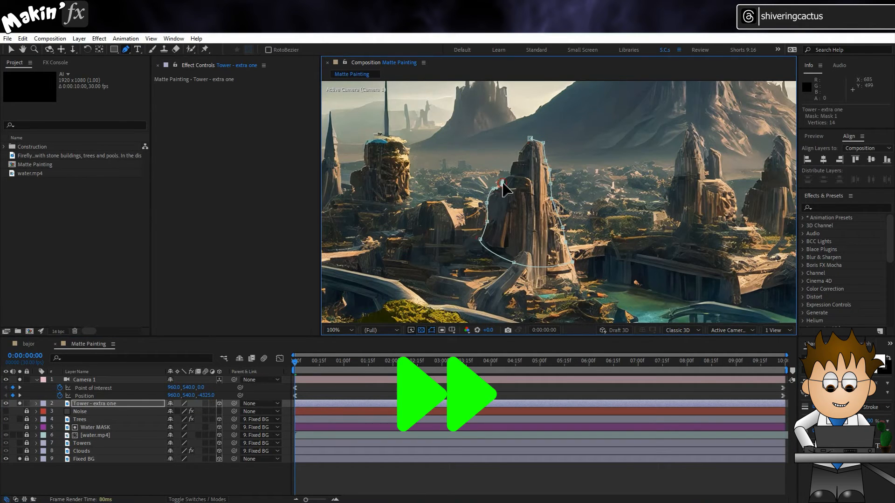
{"action": "left_click", "coordinate": [521, 151]}
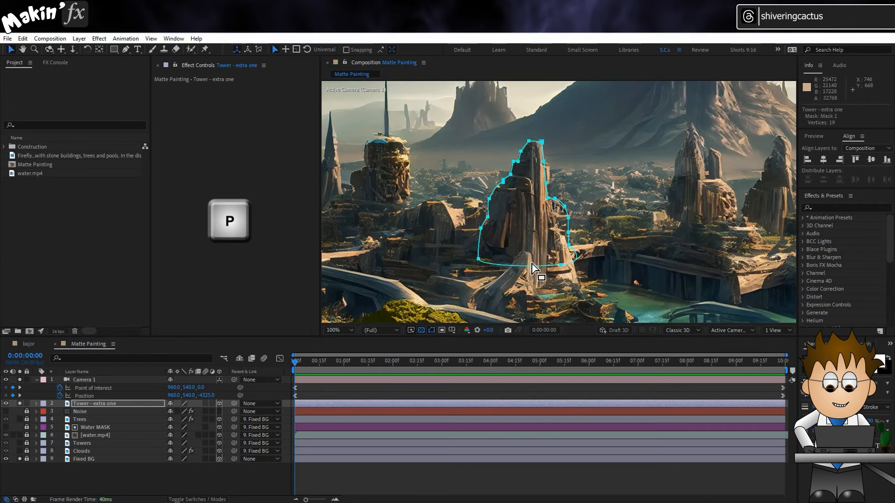
{"action": "scroll", "coordinate": [532, 260], "scroll_direction": "down", "scroll_amount": 1}
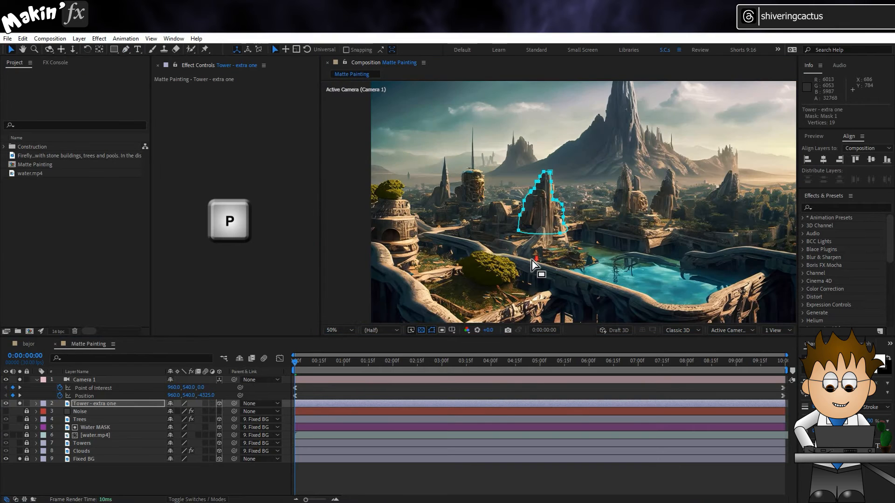
- Set the Z position of the Tower - extra one layer to -2500 to bring it toward the camera
{"action": "left_click", "coordinate": [126, 405]}
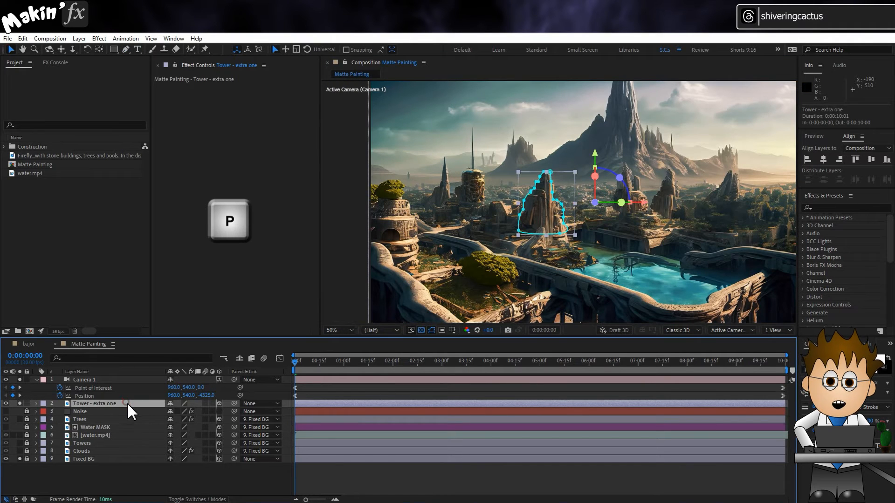
{"action": "key", "text": "p"}
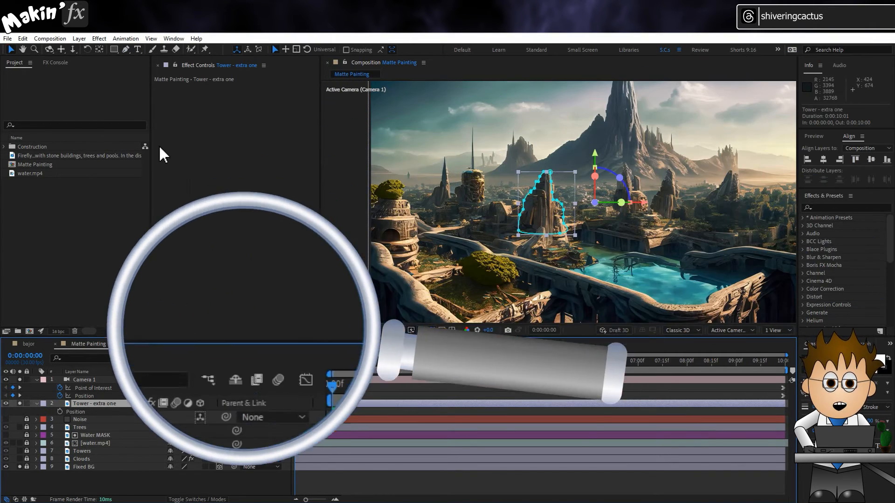
{"action": "left_click", "coordinate": [207, 425]}
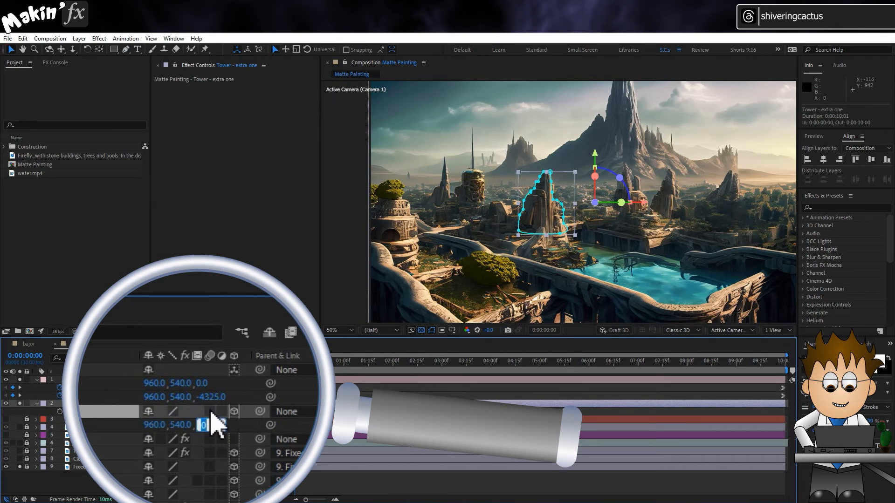
{"action": "type", "text": "-2500"}
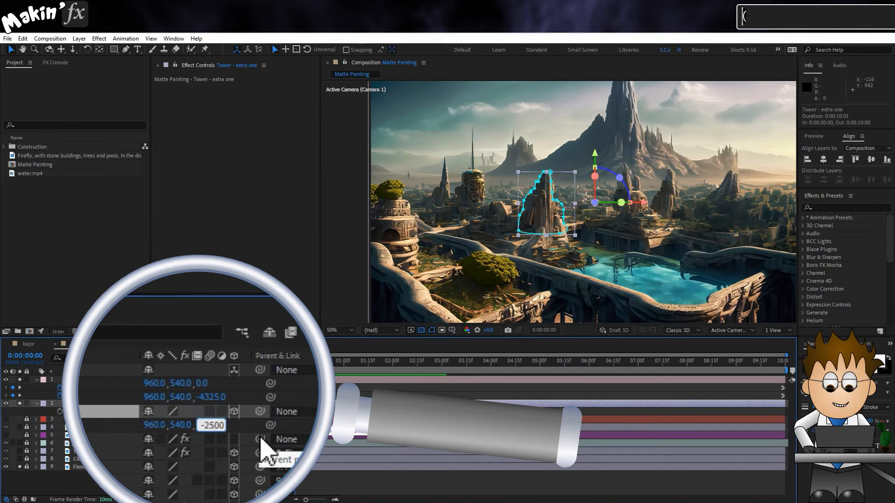
{"action": "key", "text": "Return"}
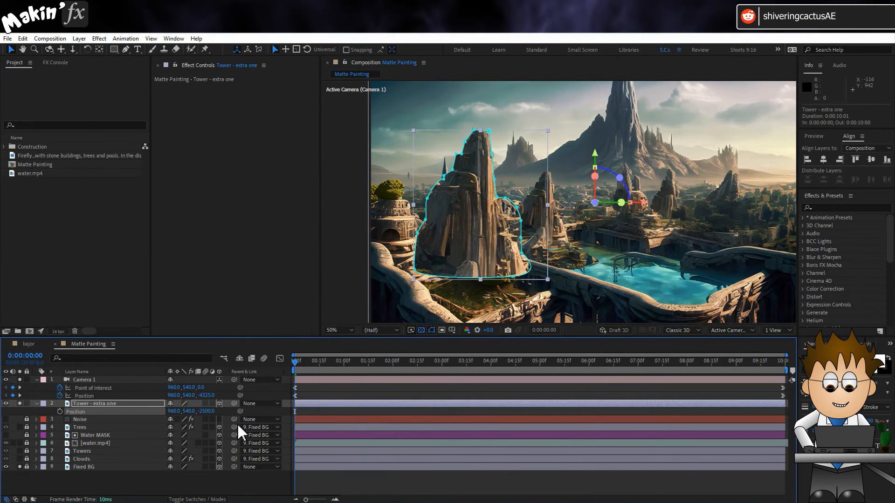
- Move the anchor point of the Tower - extra one layer to the base of the masked tower
{"action": "left_click", "coordinate": [99, 48]}
{"action": "left_click_drag", "start_coordinate": [640, 205], "coordinate": [543, 229]}
{"action": "left_click", "coordinate": [11, 49]}
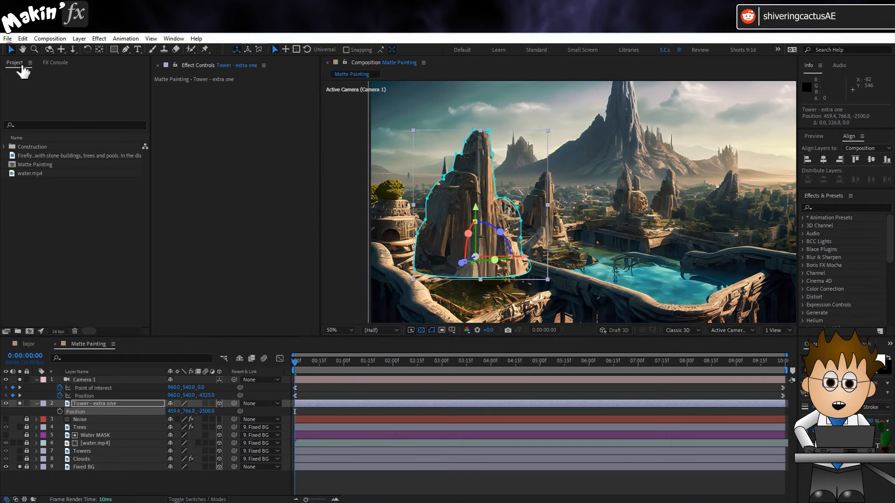
- Move the extra tower along X and Y to about 1468.4, 1021.0 in the right foreground, and preview the result
{"action": "left_click", "coordinate": [141, 406]}
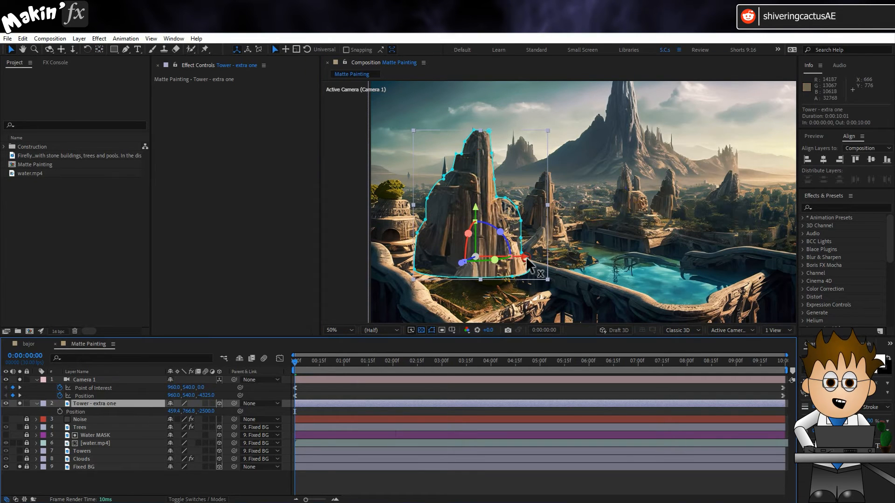
{"action": "left_click_drag", "start_coordinate": [528, 265], "coordinate": [768, 265]}
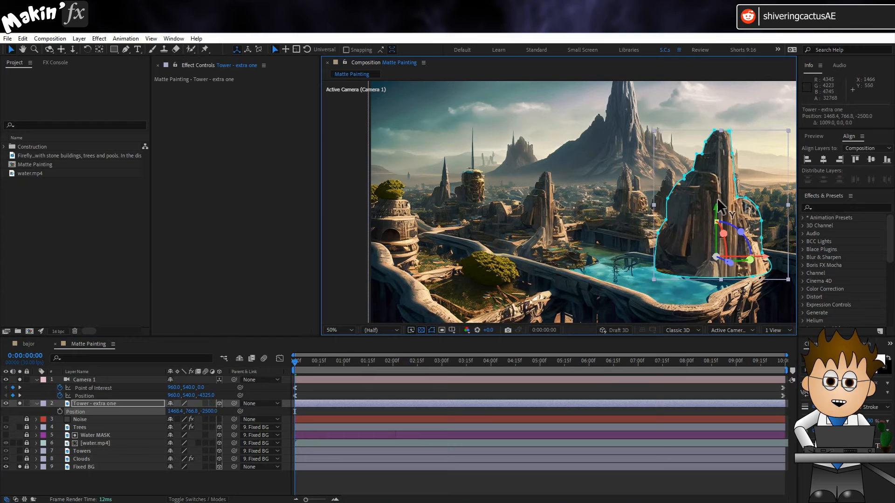
{"action": "left_click_drag", "start_coordinate": [716, 215], "coordinate": [716, 275]}
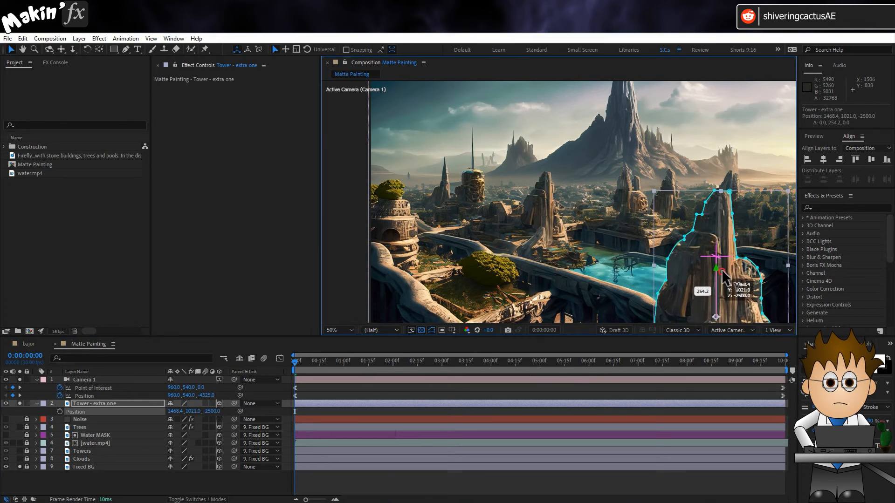
{"action": "key", "text": "space"}
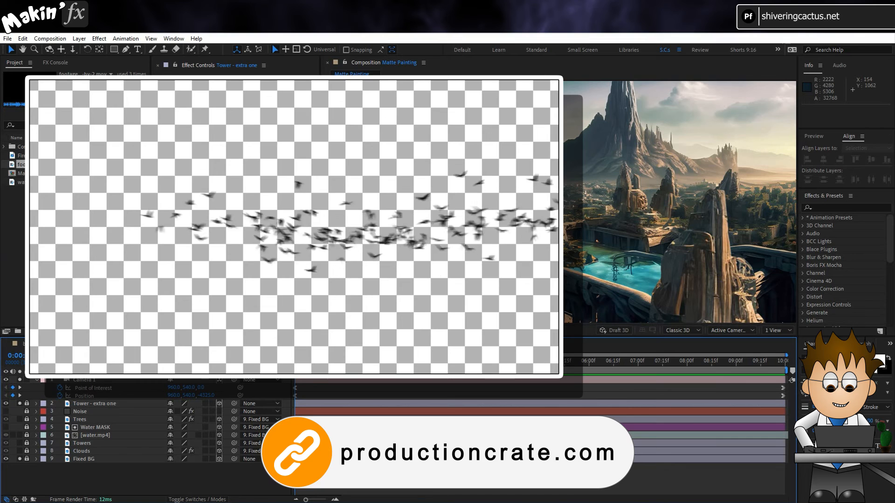
- Add footagecrate-birds-fly-by-2.mov beneath the camera as a 3D layer parented to Fixed BG, and un-solo the extra tower
{"action": "left_click_drag", "start_coordinate": [56, 164], "coordinate": [96, 404]}
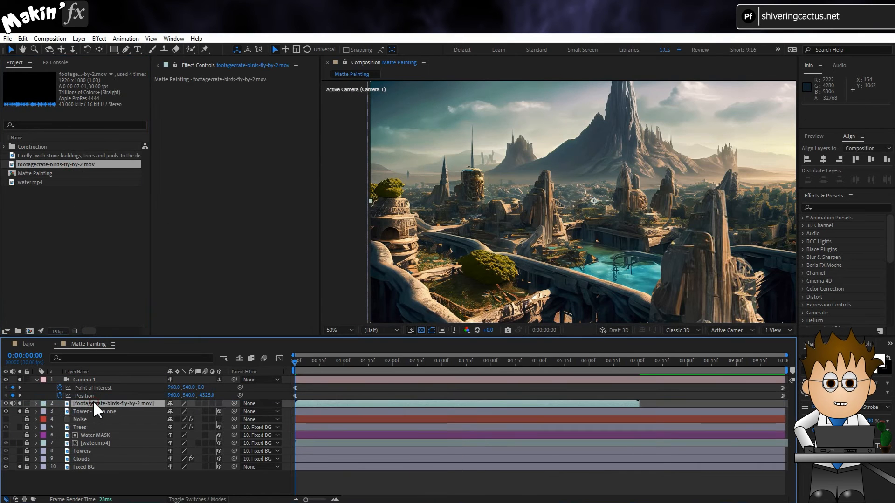
{"action": "left_click_drag", "start_coordinate": [234, 403], "coordinate": [94, 467]}
{"action": "left_click", "coordinate": [20, 412]}
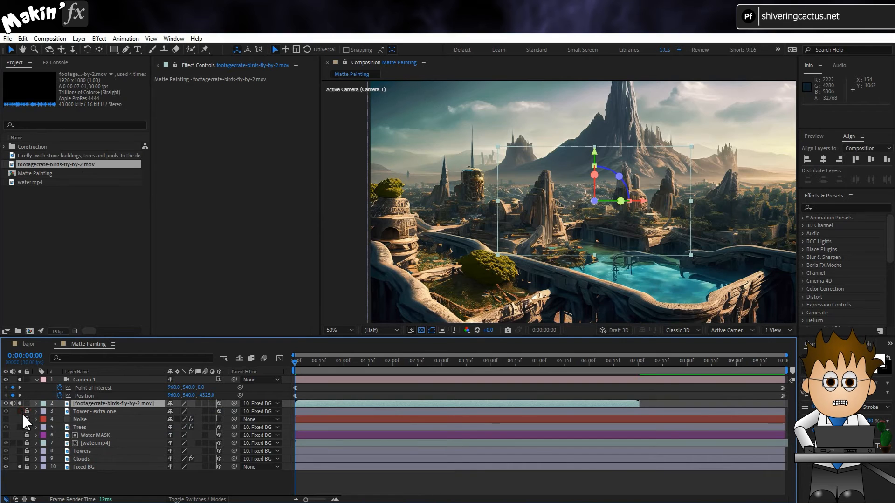
- Isolate the birds layer to add a layer marker at 0:00:04:00, then solo Fixed BG together with the birds again
{"action": "left_click", "coordinate": [20, 467]}
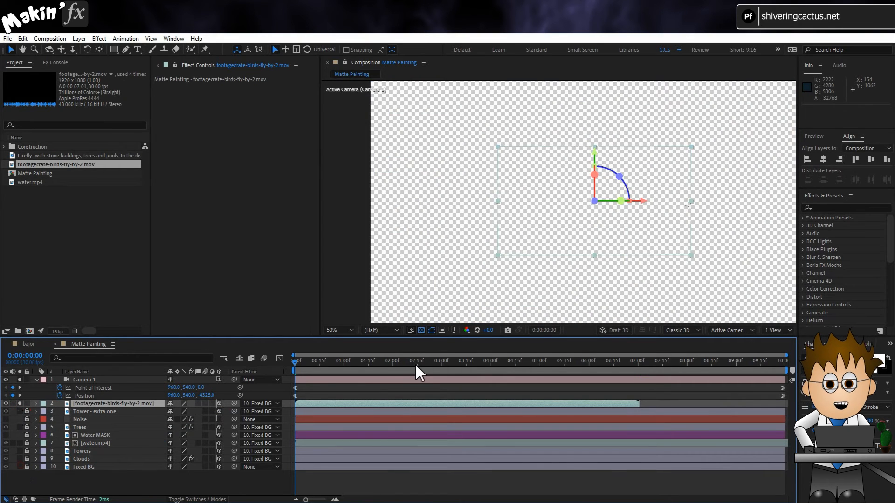
{"action": "left_click_drag", "start_coordinate": [389, 362], "coordinate": [491, 363]}
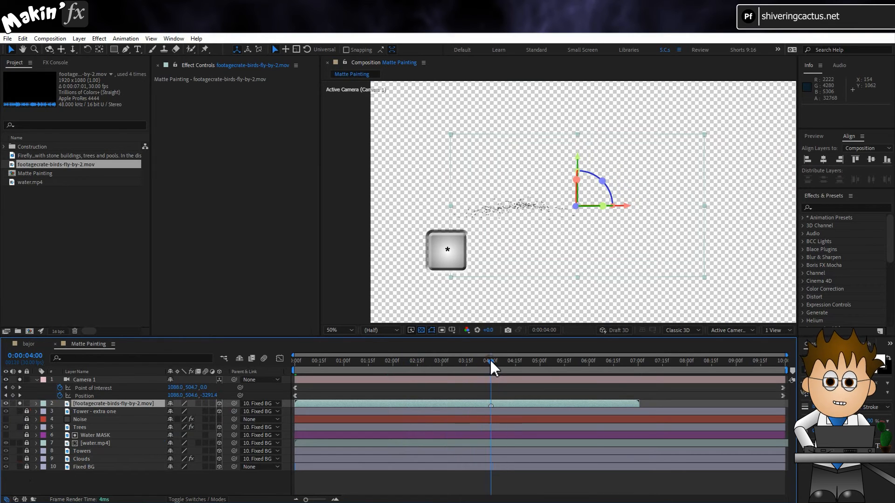
{"action": "left_click", "coordinate": [35, 380]}
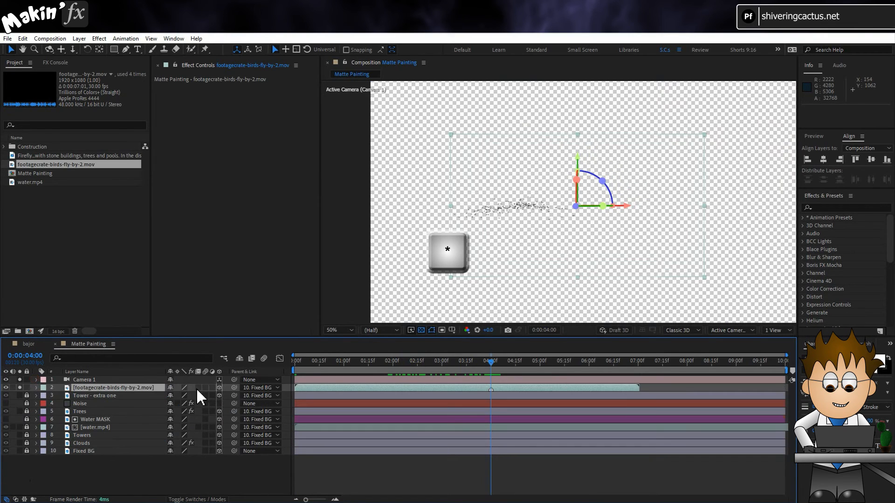
{"action": "left_click", "coordinate": [19, 451]}
{"action": "left_click", "coordinate": [20, 388]}
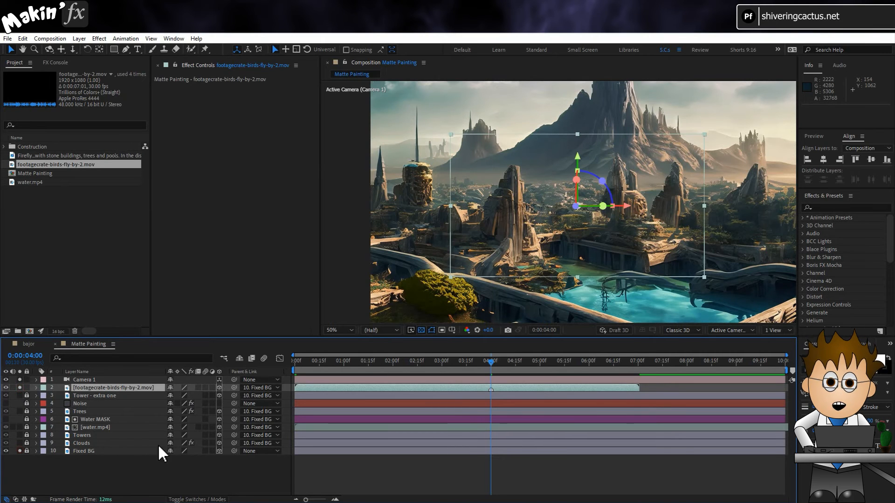
- Shift the birds layer in time so it starts at 0:00:03:01 and its marker falls at 0:00:07:01
{"action": "key", "text": "p"}
{"action": "left_click_drag", "start_coordinate": [606, 363], "coordinate": [641, 366]}
{"action": "left_click_drag", "start_coordinate": [538, 403], "coordinate": [687, 404]}
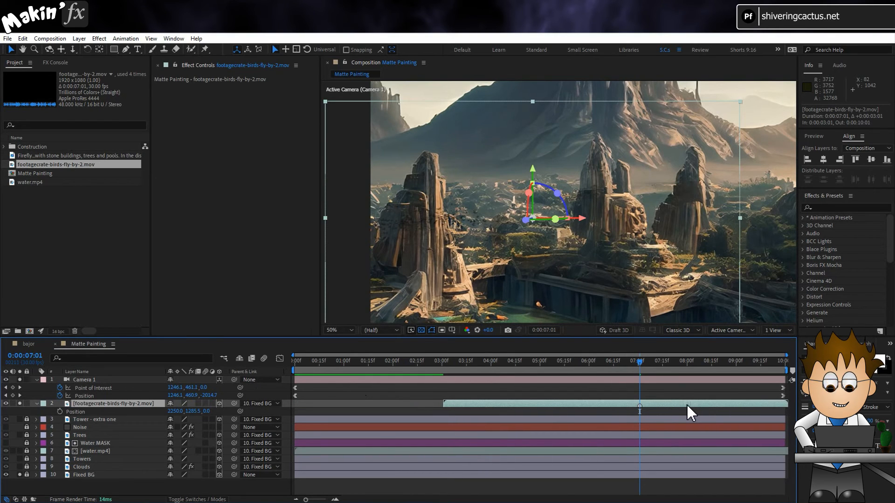
- Position the tilted birds layer at about 2539.8, 952.0 against the mountain and scale it to 107%
{"action": "left_click_drag", "start_coordinate": [581, 223], "coordinate": [627, 227]}
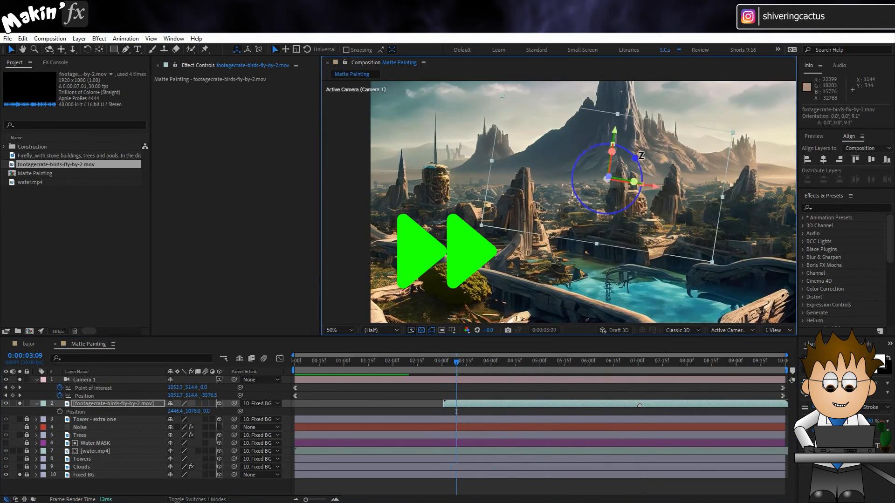
{"action": "left_click_drag", "start_coordinate": [456, 362], "coordinate": [513, 363]}
{"action": "left_click_drag", "start_coordinate": [656, 174], "coordinate": [661, 176]}
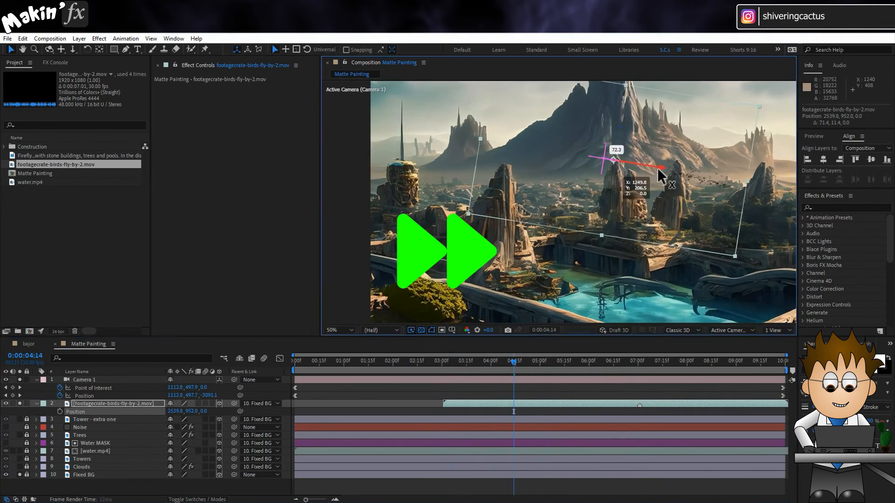
{"action": "left_click_drag", "start_coordinate": [513, 363], "coordinate": [643, 365]}
{"action": "key", "text": "s"}
{"action": "left_click_drag", "start_coordinate": [196, 412], "coordinate": [199, 412]}
- Mask the birds layer around the far-right rock tower and set the mask mode so the birds pass behind it
{"action": "left_click_drag", "start_coordinate": [644, 362], "coordinate": [515, 368]}
{"action": "key", "text": "g"}
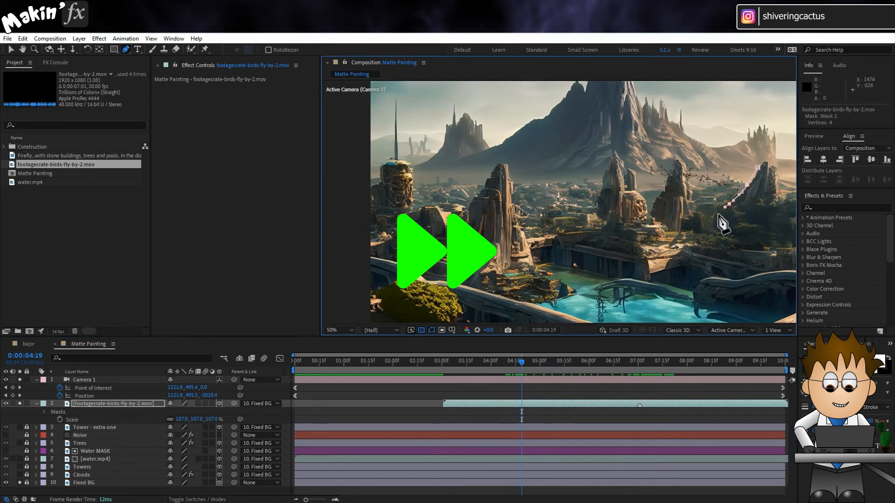
{"action": "left_click", "coordinate": [748, 207]}
{"action": "left_click", "coordinate": [191, 426]}
{"action": "left_click", "coordinate": [196, 438]}
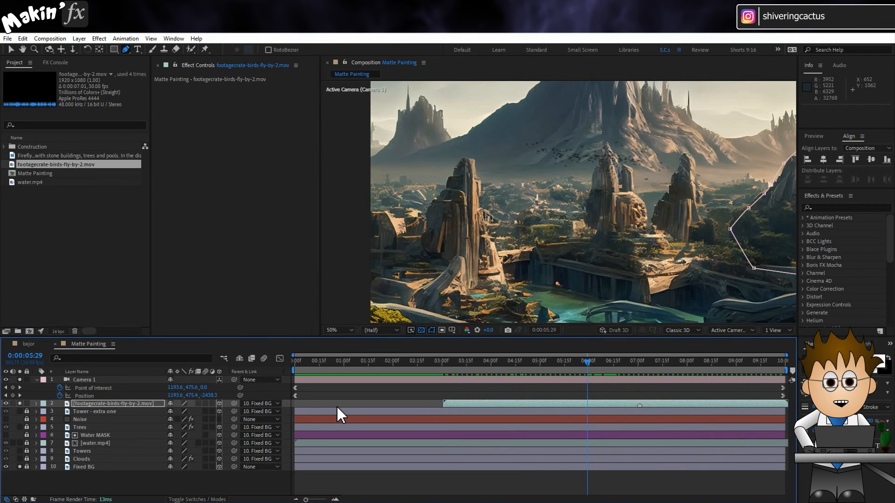
- Apply the Levels effect to the birds layer and adjust its gamma to lighten the midtones
{"action": "left_click", "coordinate": [338, 405]}
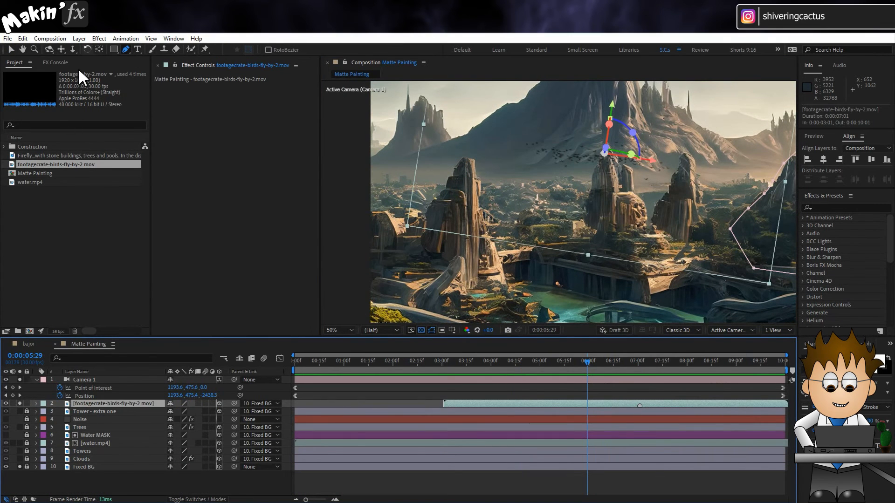
{"action": "left_click", "coordinate": [98, 38]}
{"action": "mouse_move", "coordinate": [165, 182]}
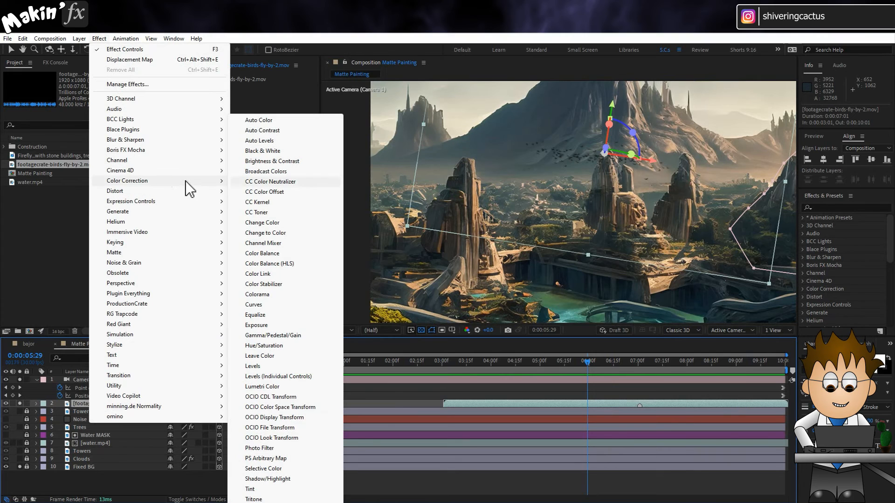
{"action": "left_click", "coordinate": [252, 367]}
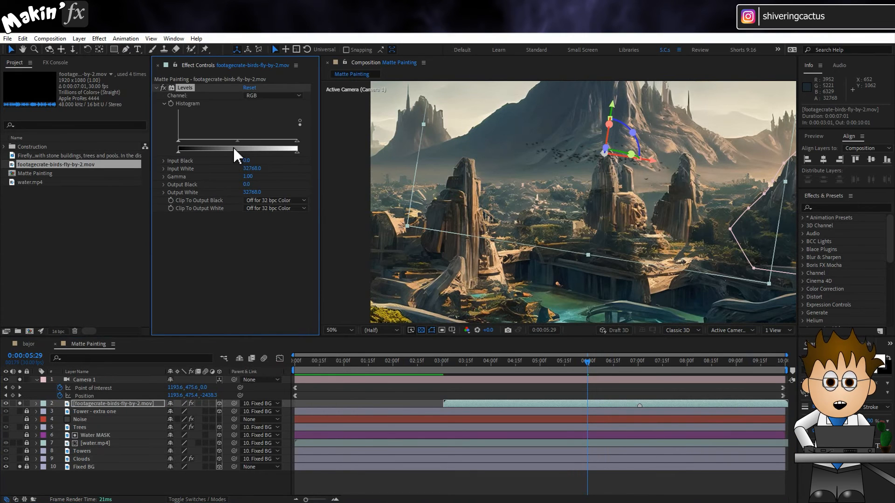
{"action": "left_click_drag", "start_coordinate": [237, 141], "coordinate": [210, 140]}
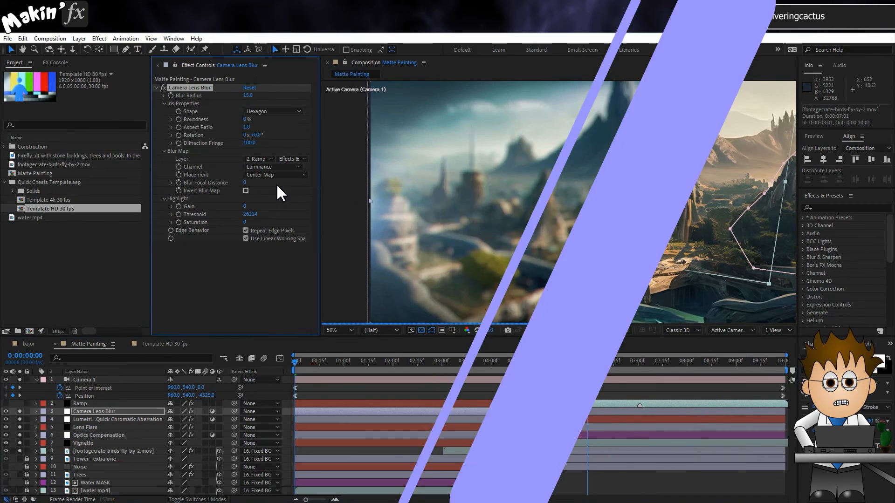
- Fit the whole composition in the viewer and set the Vignette layer's opacity to 25%
{"action": "left_click", "coordinate": [345, 331]}
{"action": "left_click", "coordinate": [351, 348]}
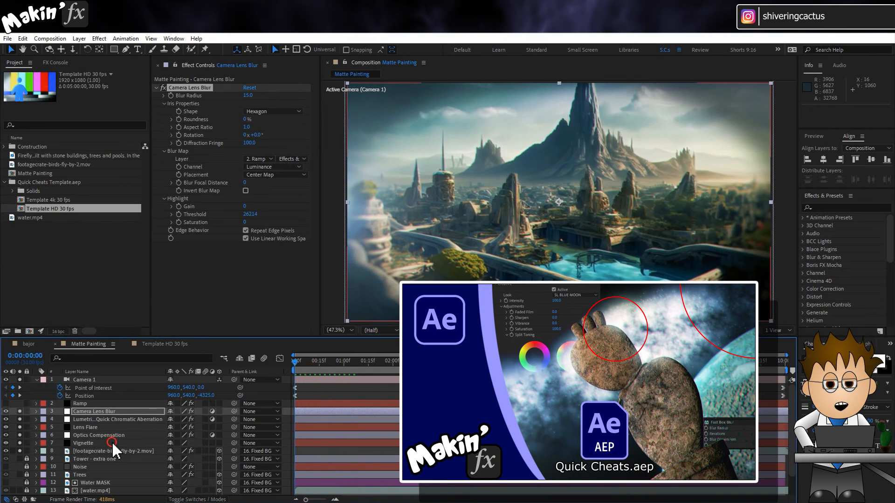
{"action": "left_click", "coordinate": [115, 443]}
{"action": "key", "text": "t"}
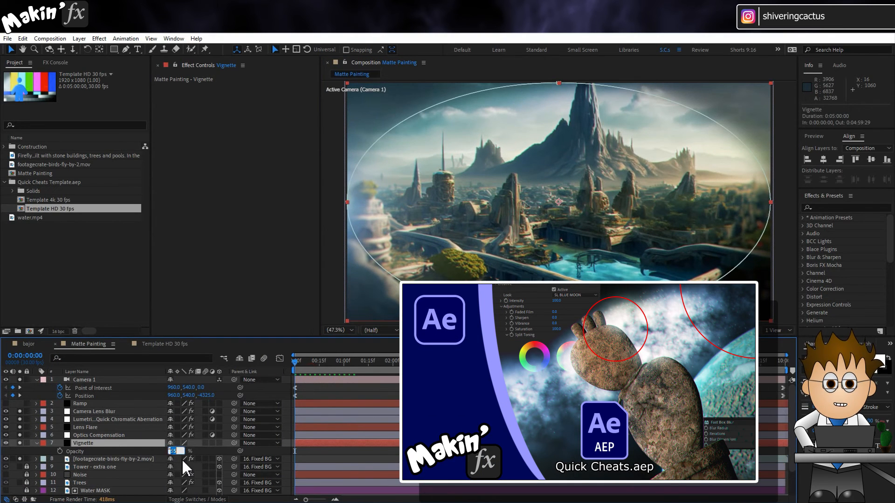
{"action": "type", "text": "25"}
{"action": "key", "text": "Return"}
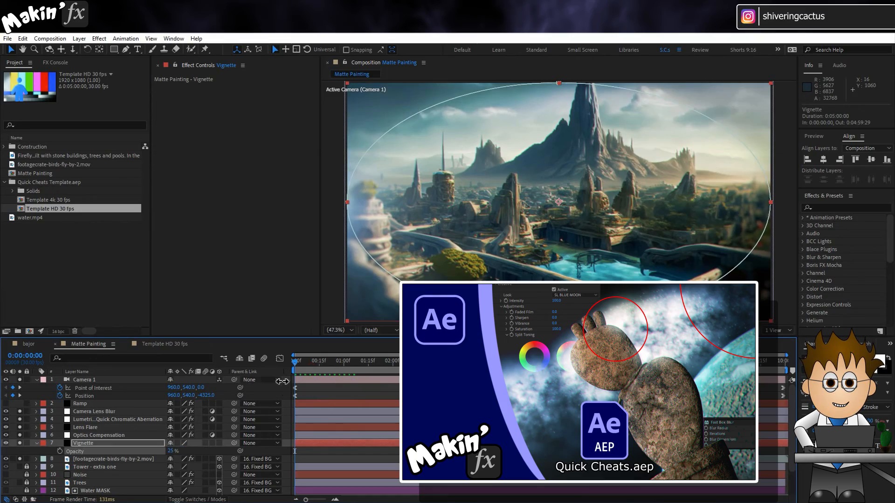